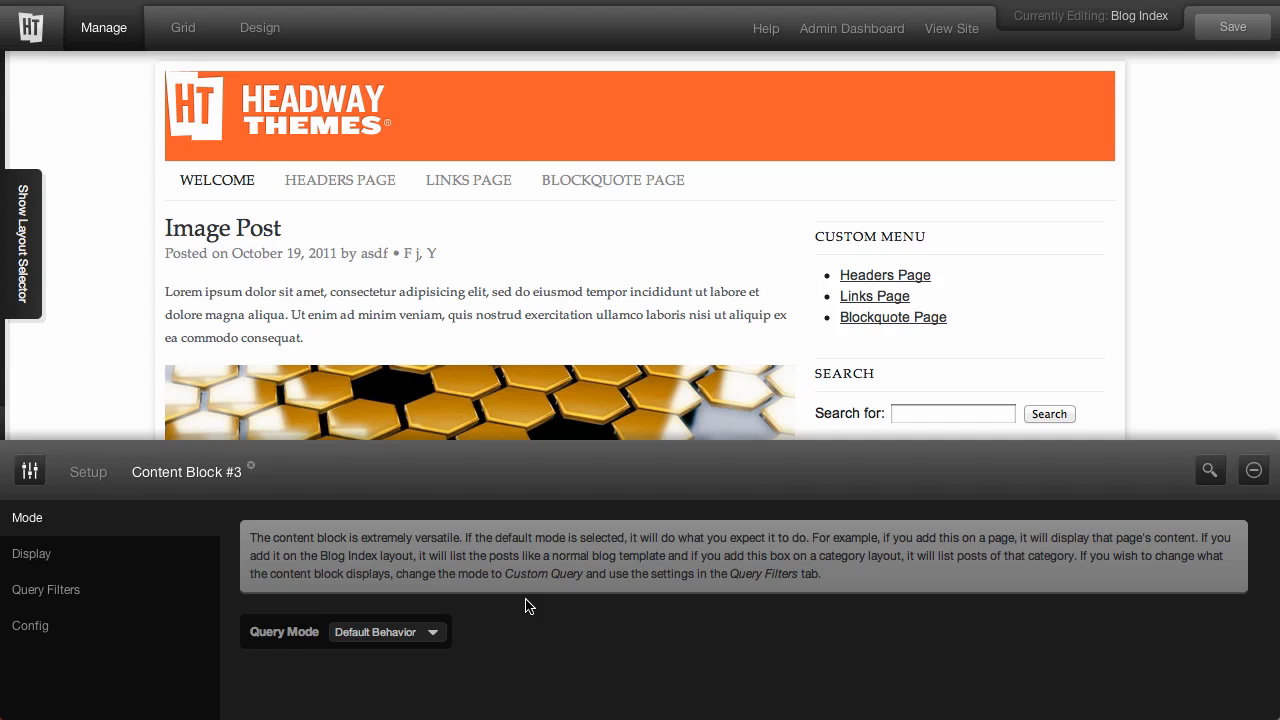
# Step: View the live site and look through the blog index's posts from the first to the last
pyautogui.click(950, 29)
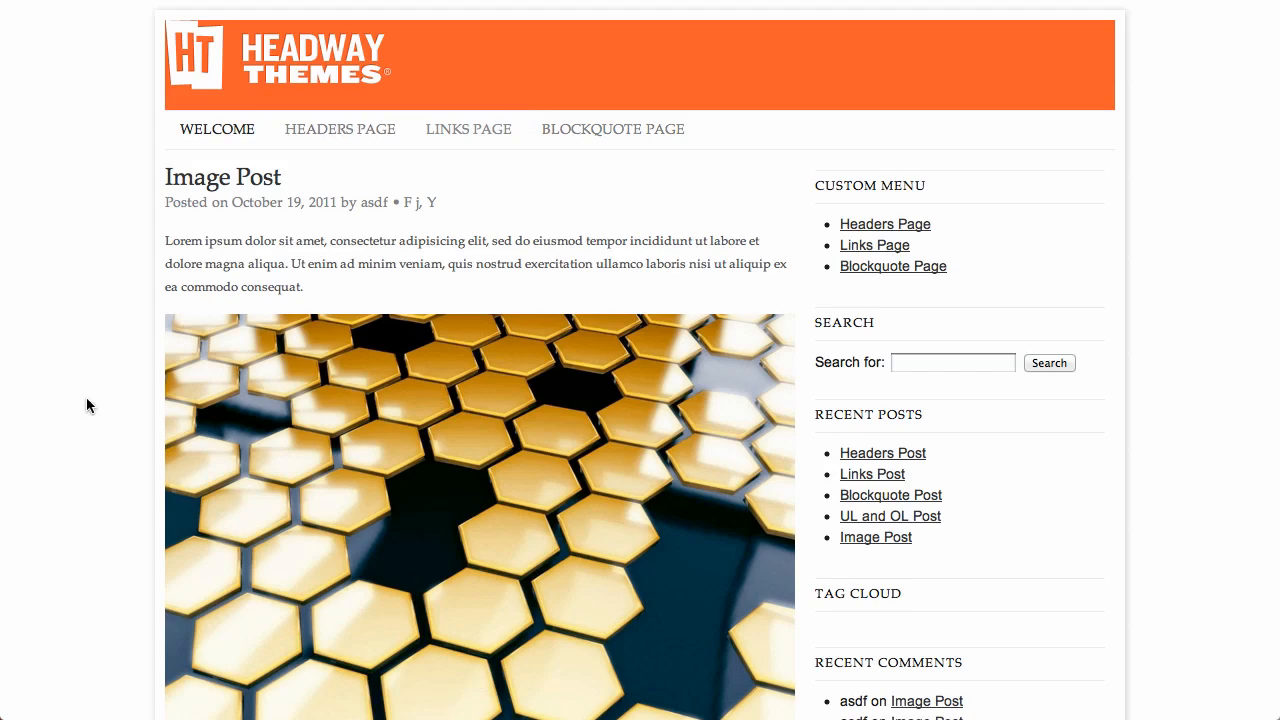
pyautogui.scroll(-10, 86, 398)
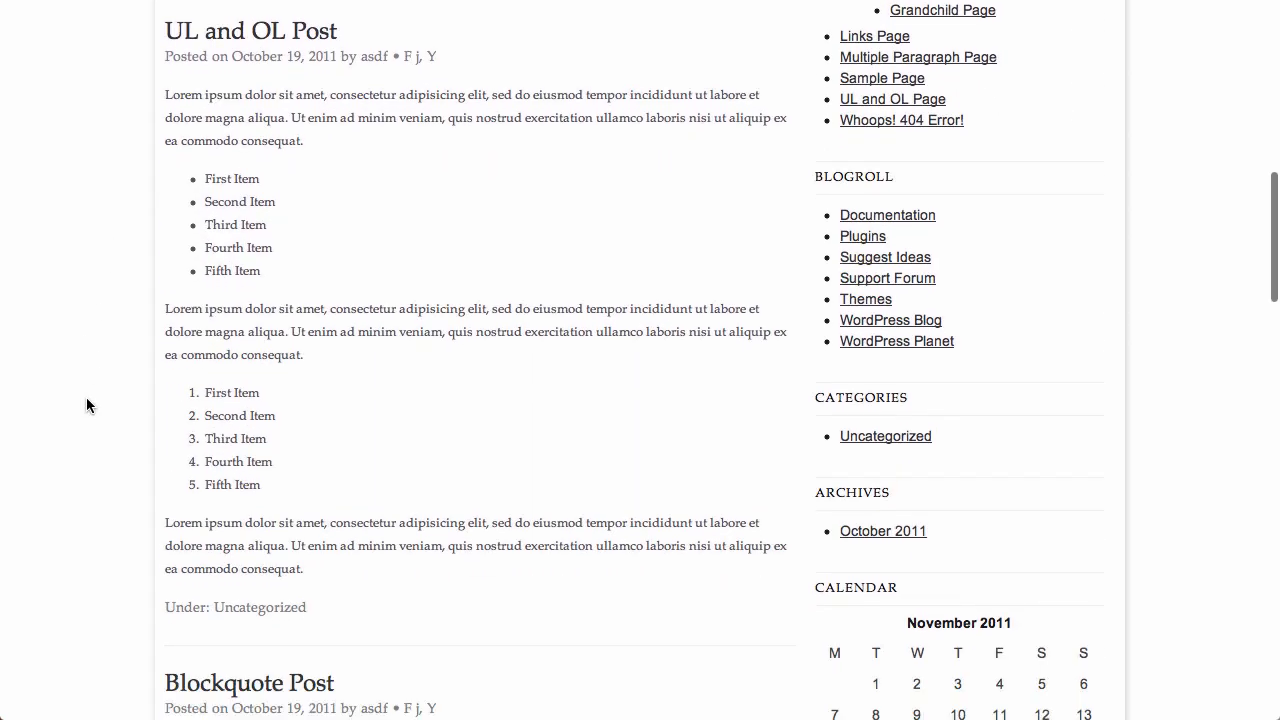
pyautogui.scroll(-14, 86, 397)
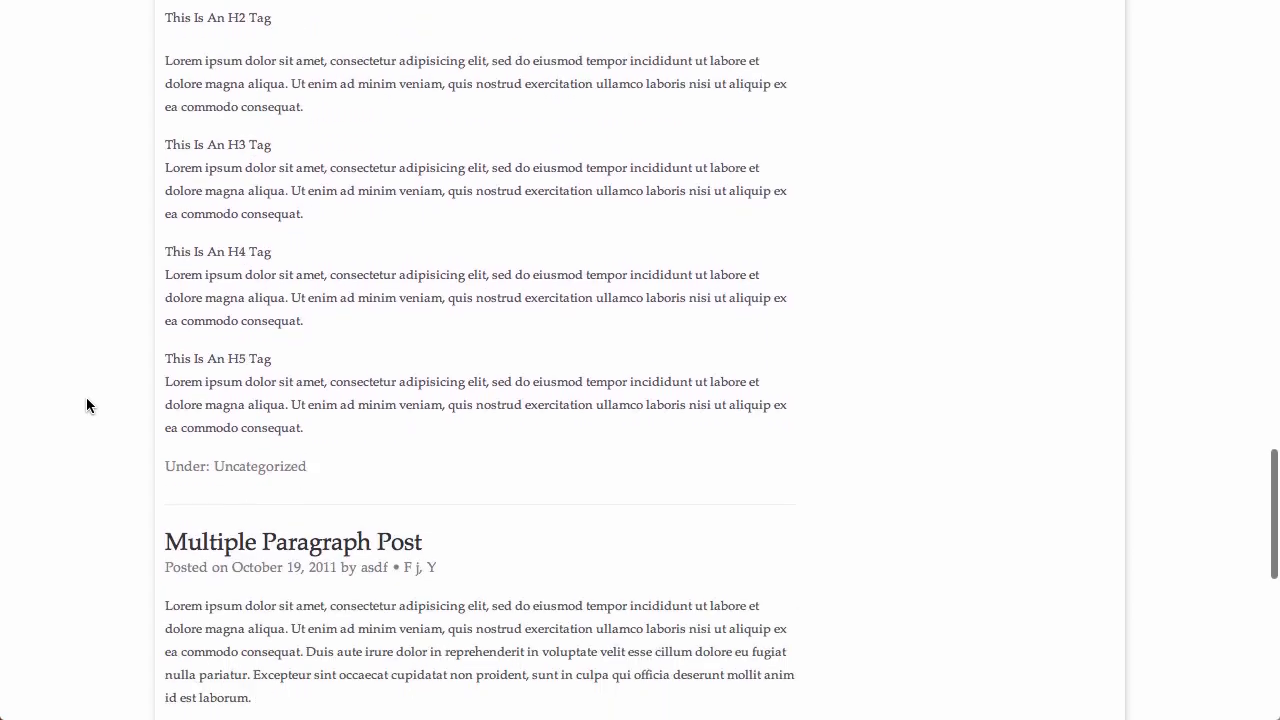
pyautogui.scroll(-8, 86, 405)
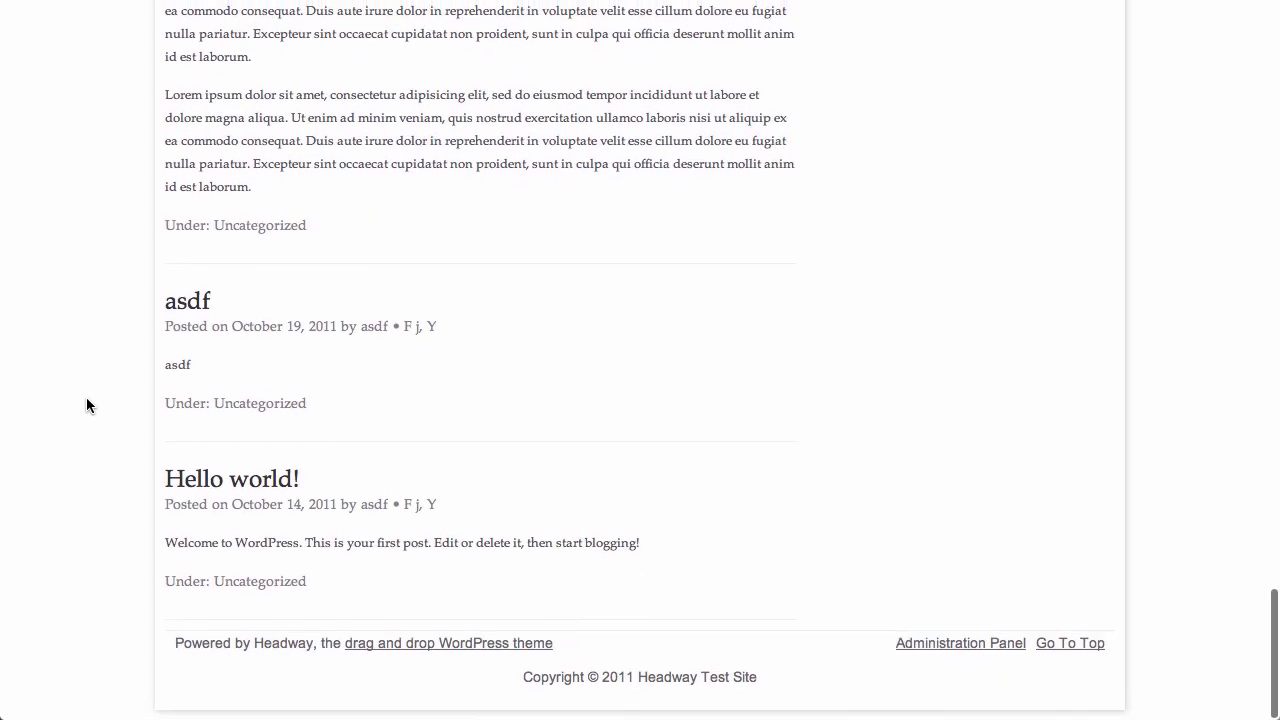
pyautogui.scroll(20, 86, 397)
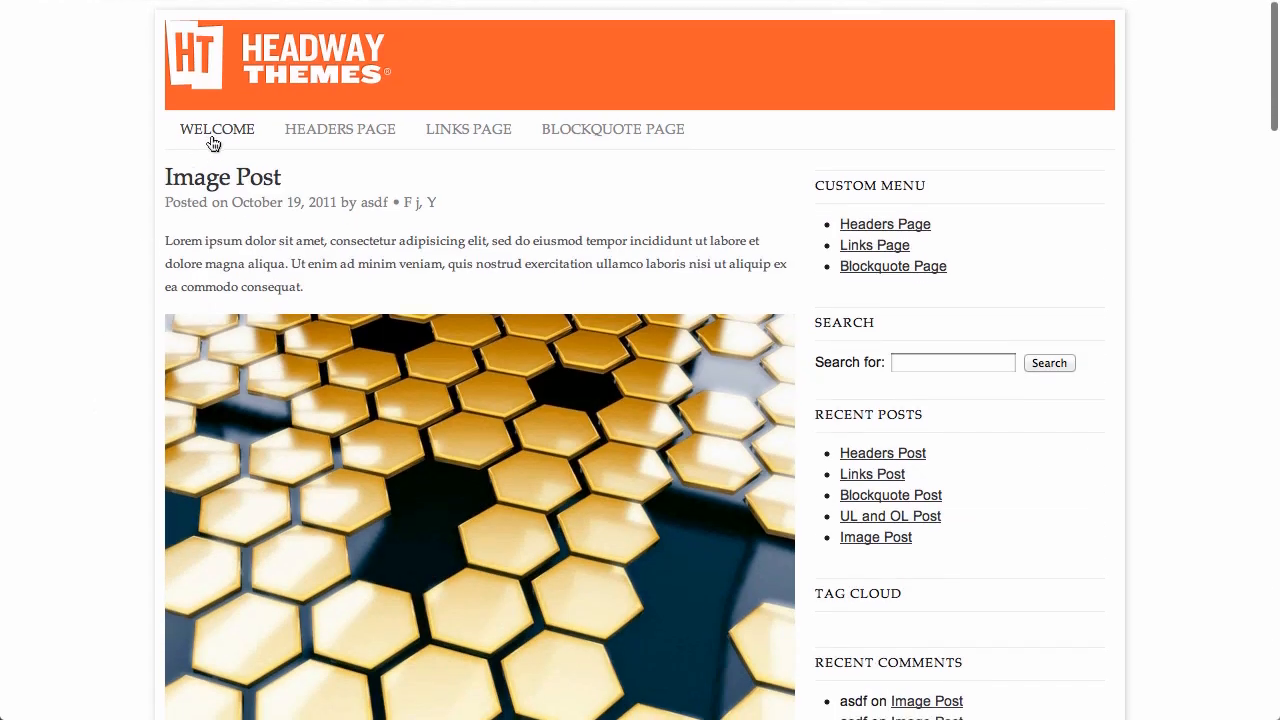
# Step: Open the Image Post on its own page and examine its content, comments and reply form
pyautogui.click(217, 184)
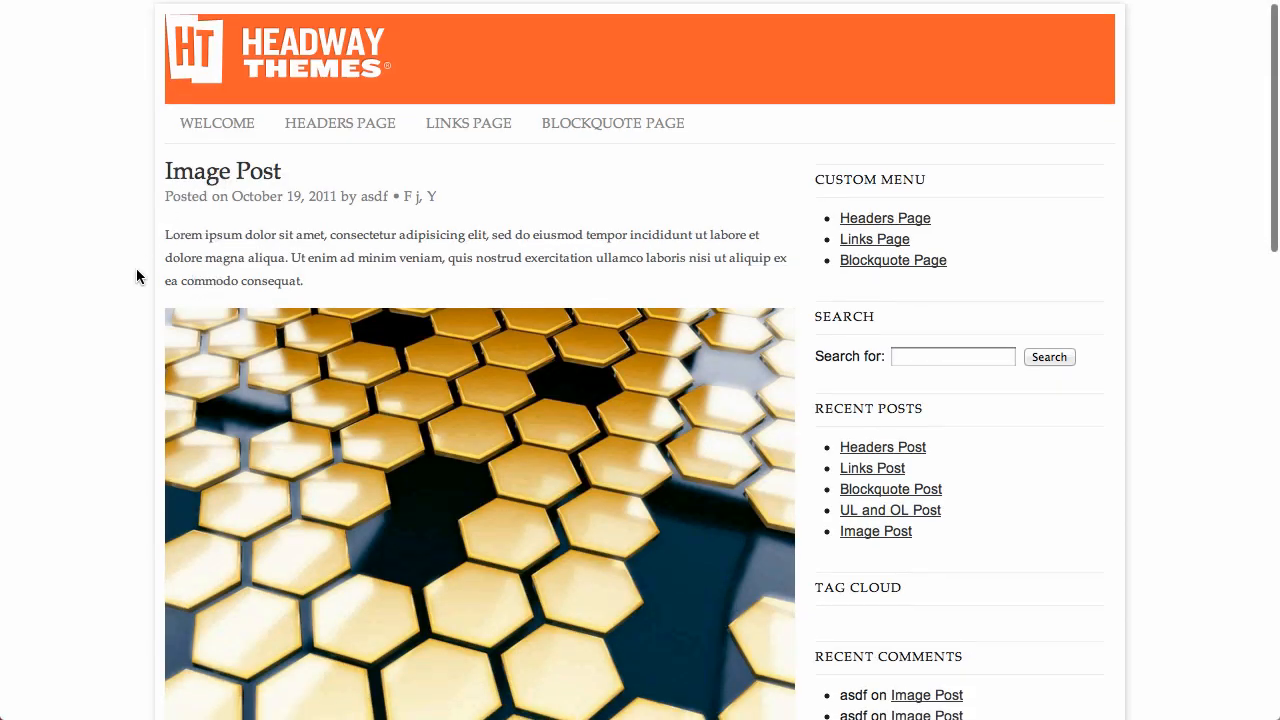
pyautogui.scroll(-20, 136, 268)
pyautogui.scroll(15, 136, 268)
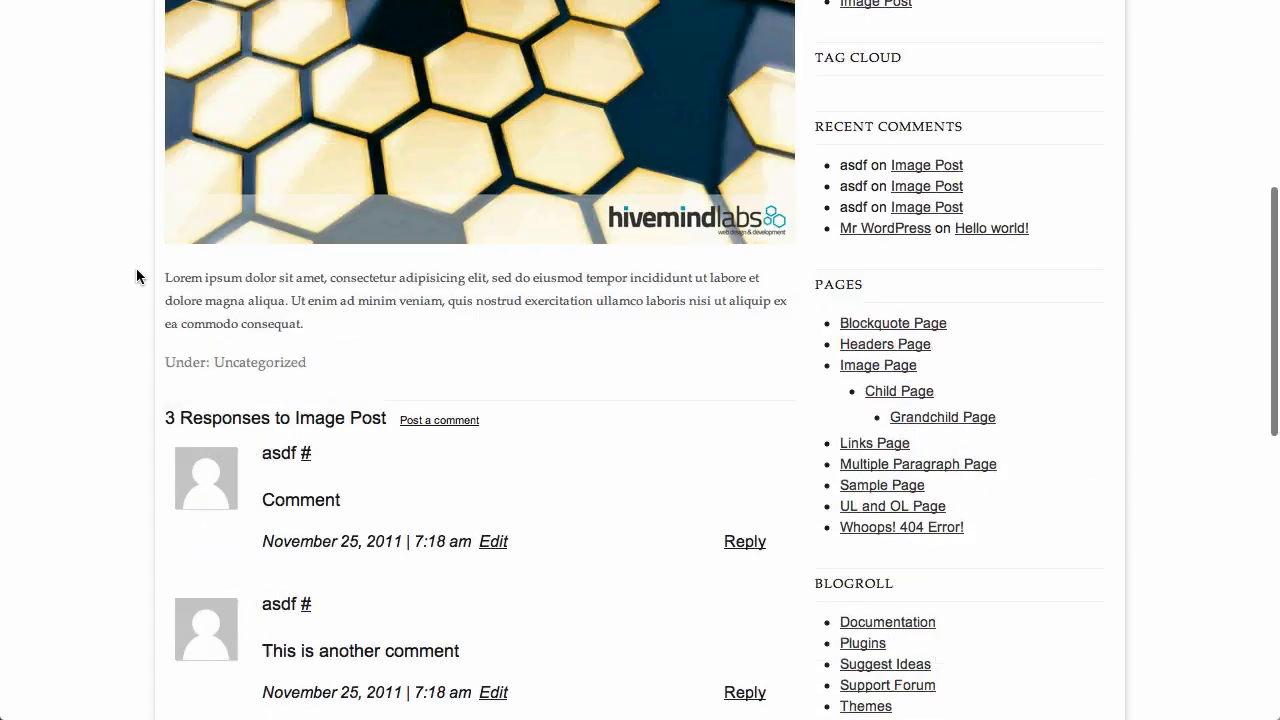
pyautogui.scroll(10, 136, 268)
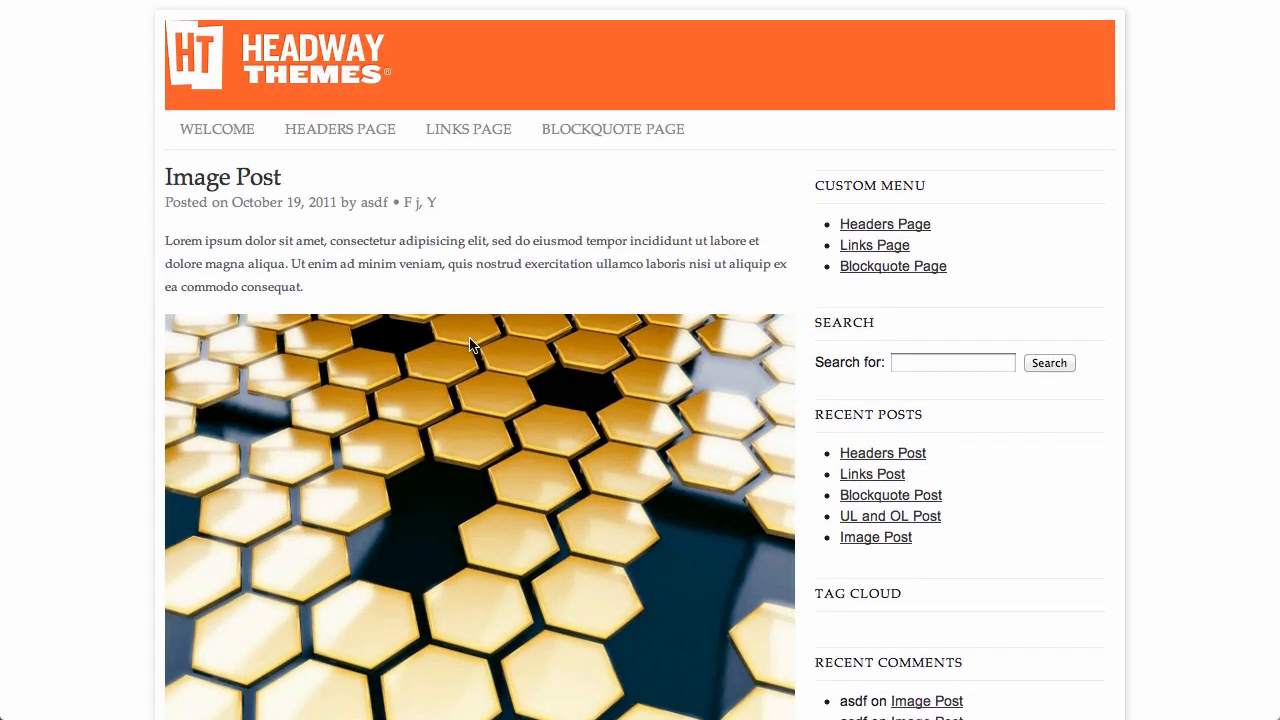
pyautogui.scroll(-3, 470, 347)
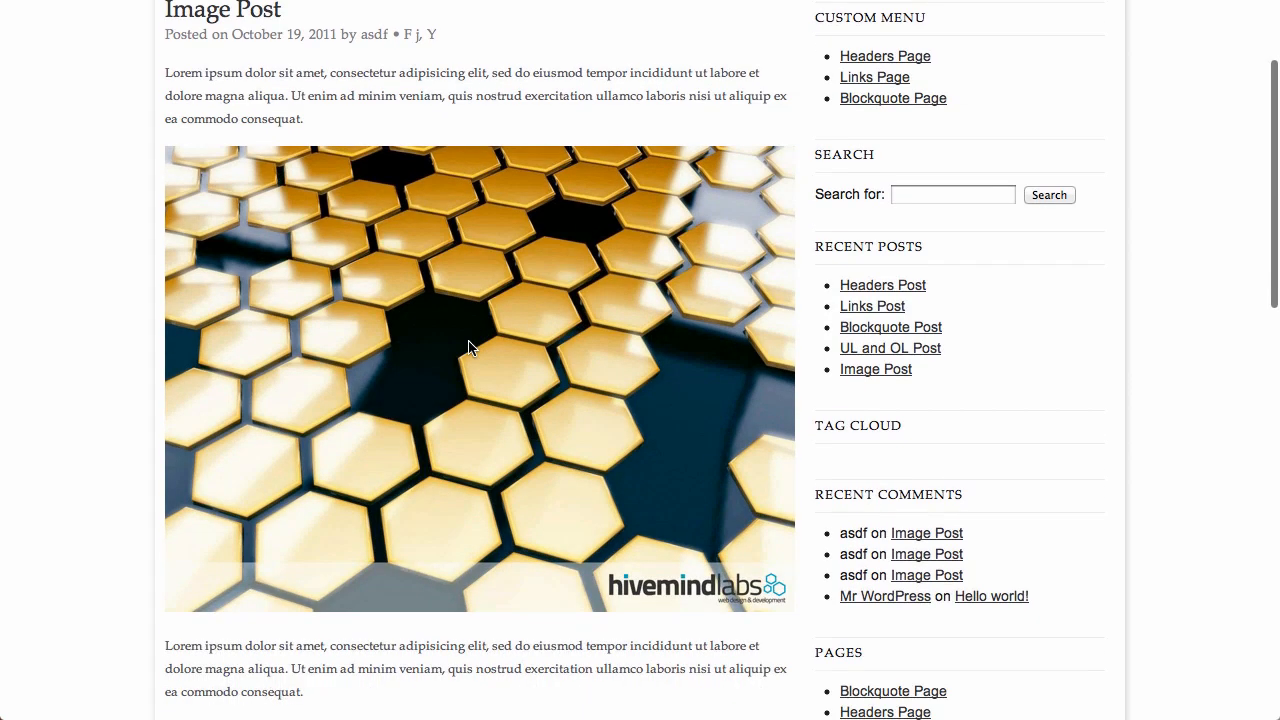
pyautogui.scroll(2, 470, 345)
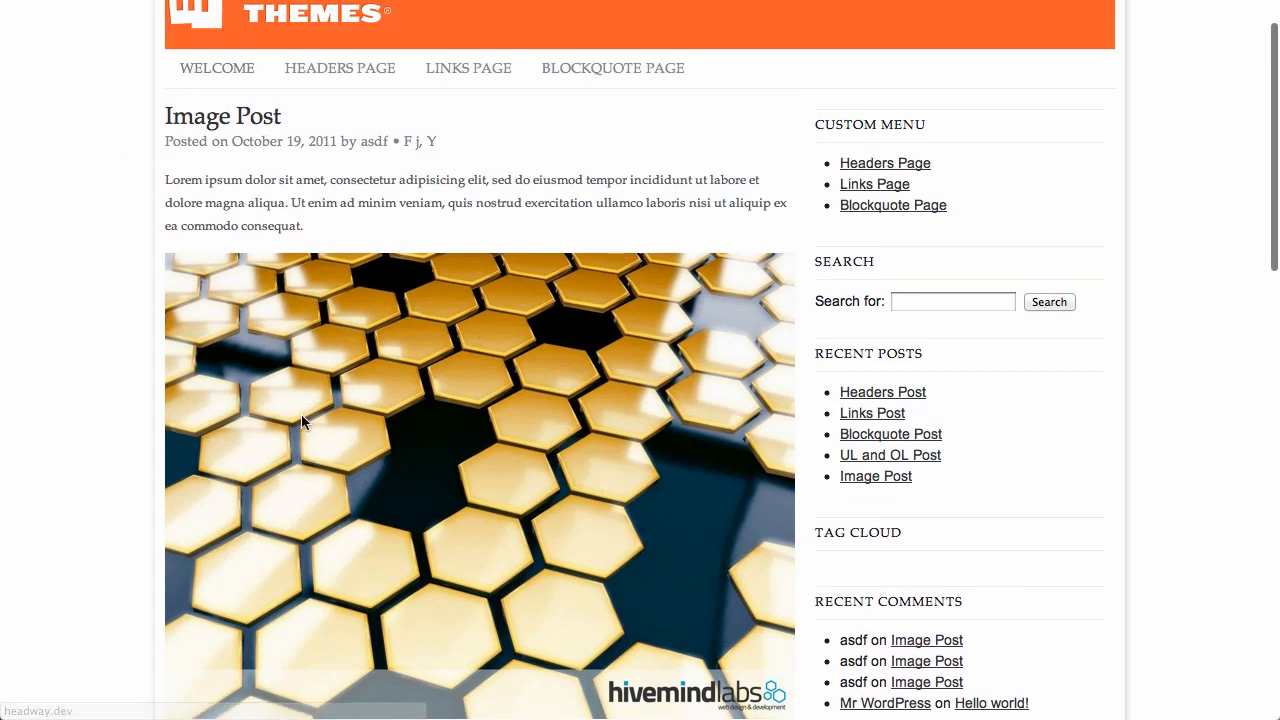
pyautogui.scroll(-10, 420, 434)
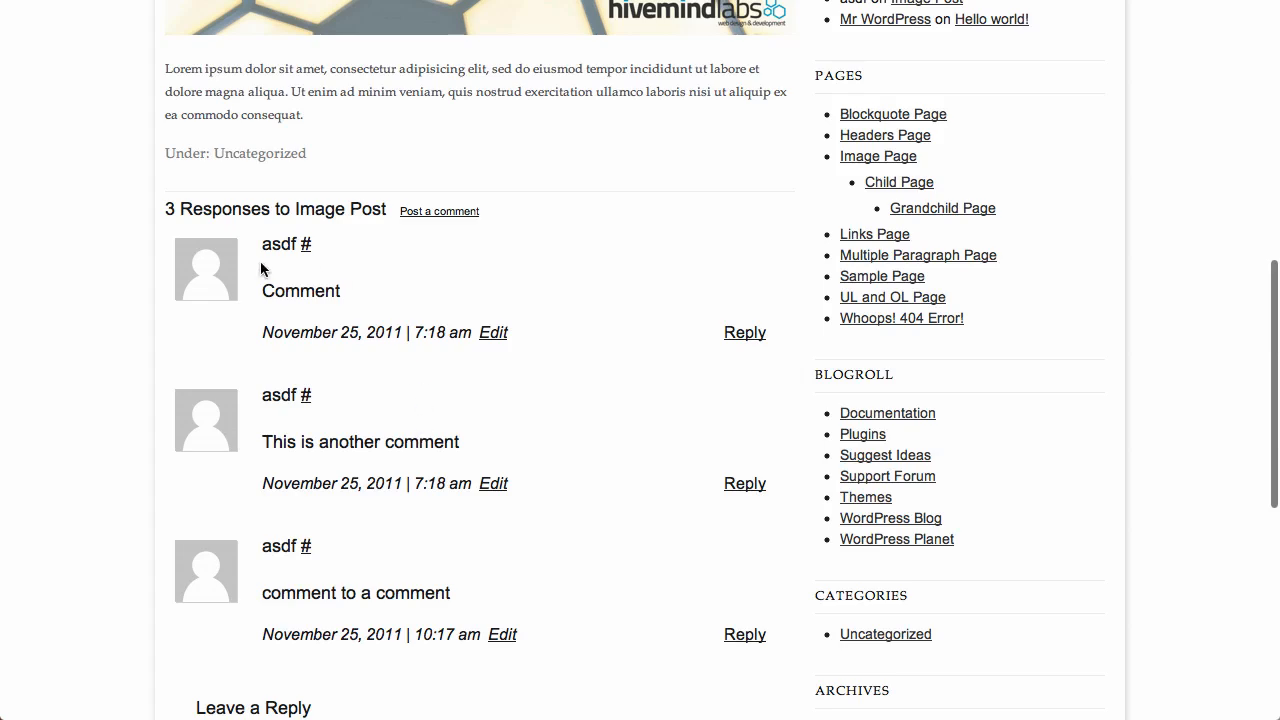
pyautogui.scroll(-4, 570, 418)
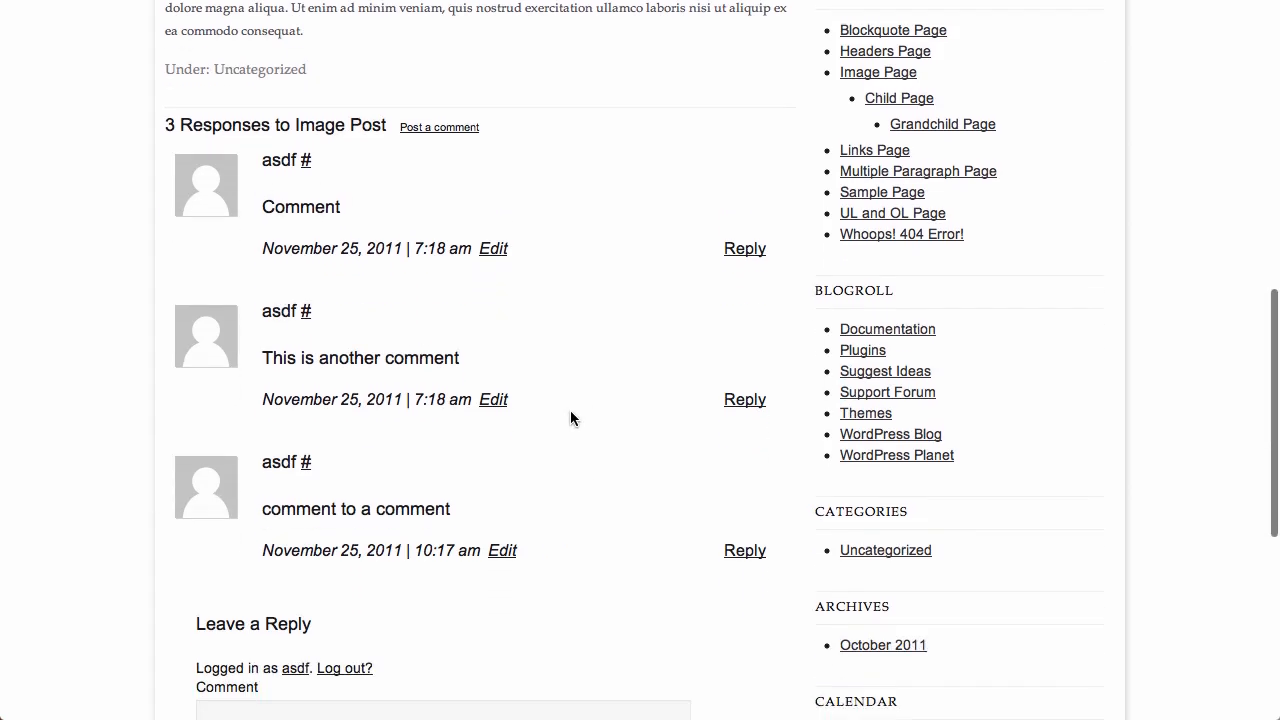
pyautogui.scroll(14, 570, 418)
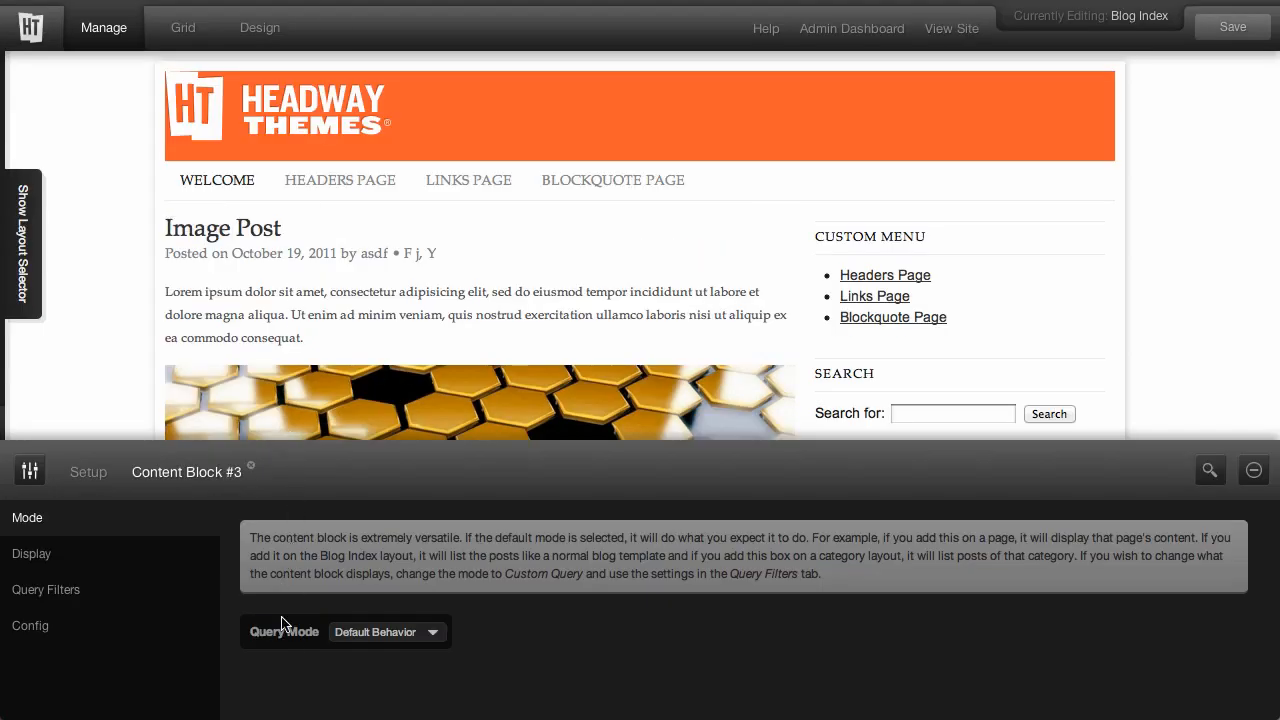
# Step: Set the content block's query mode to Custom Query and review its display and query filter settings
pyautogui.click(390, 632)
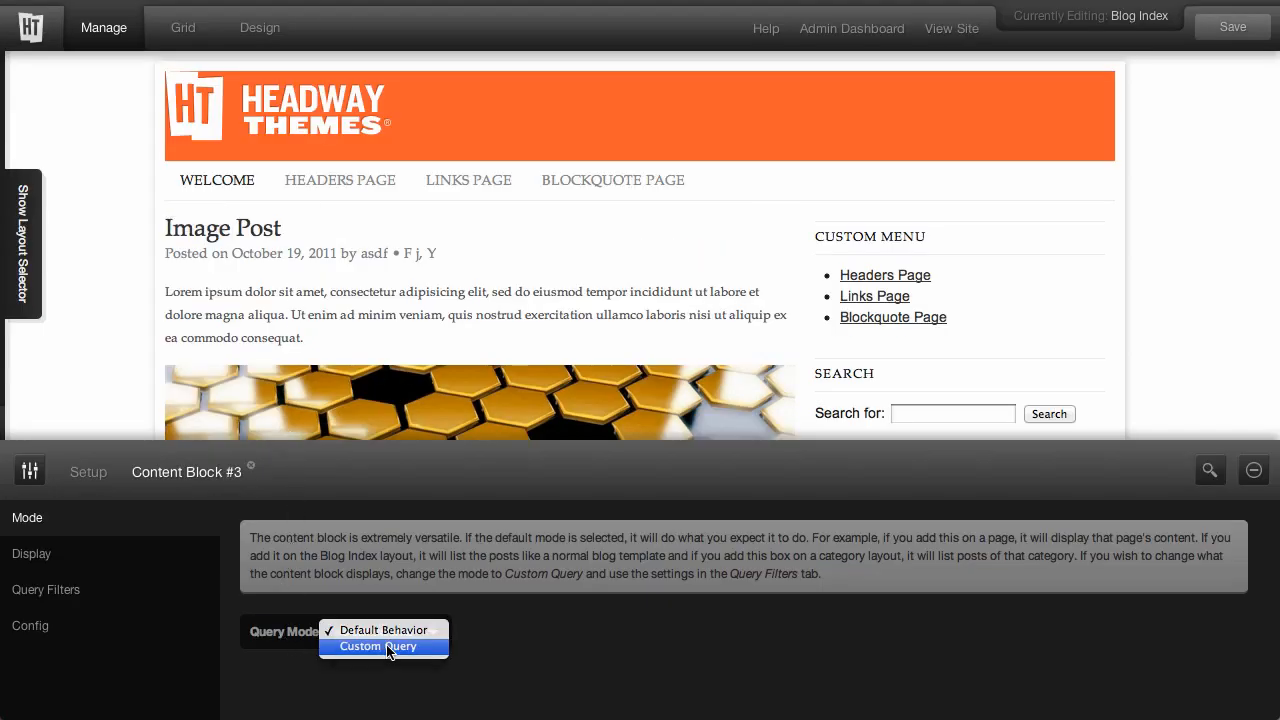
pyautogui.click(389, 647)
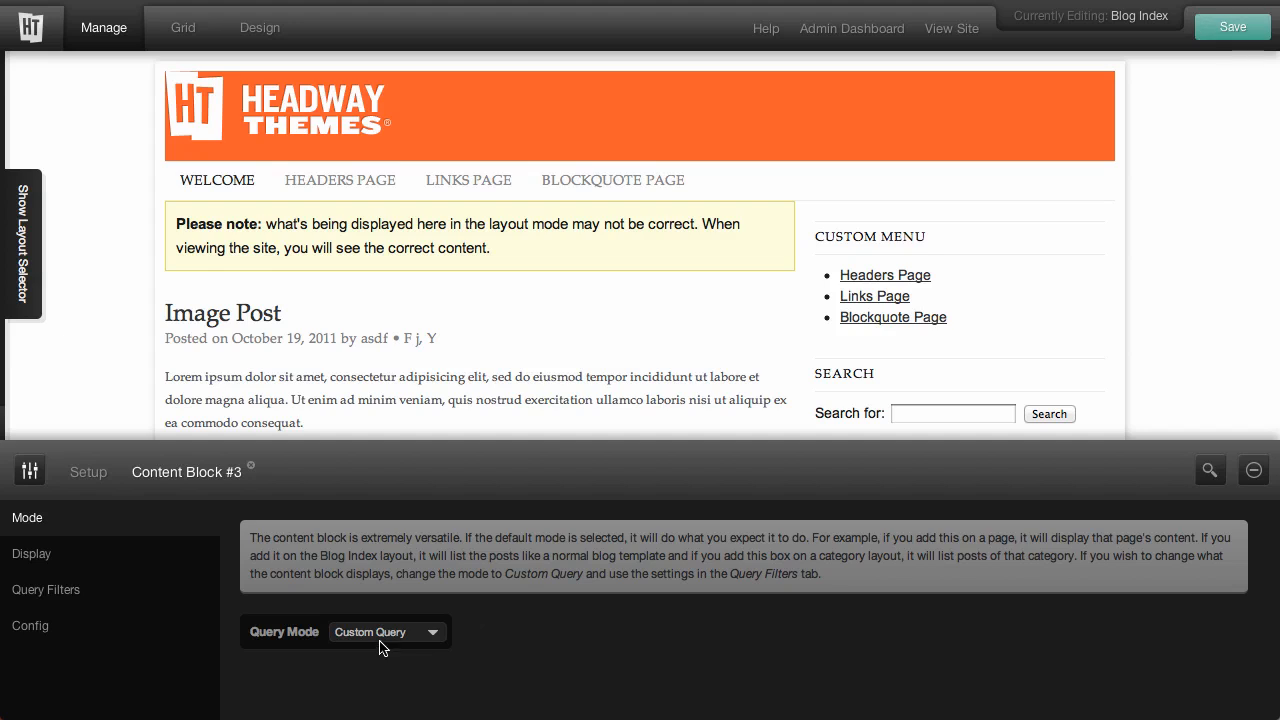
pyautogui.click(70, 561)
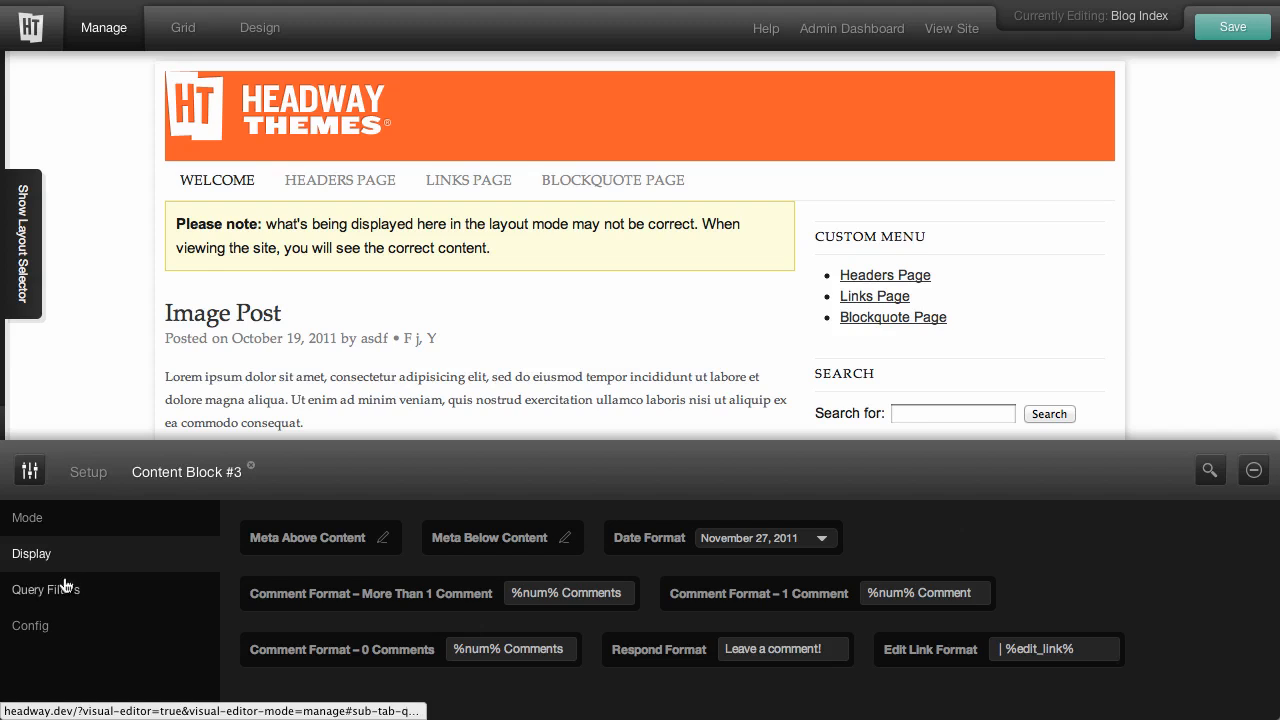
pyautogui.click(60, 589)
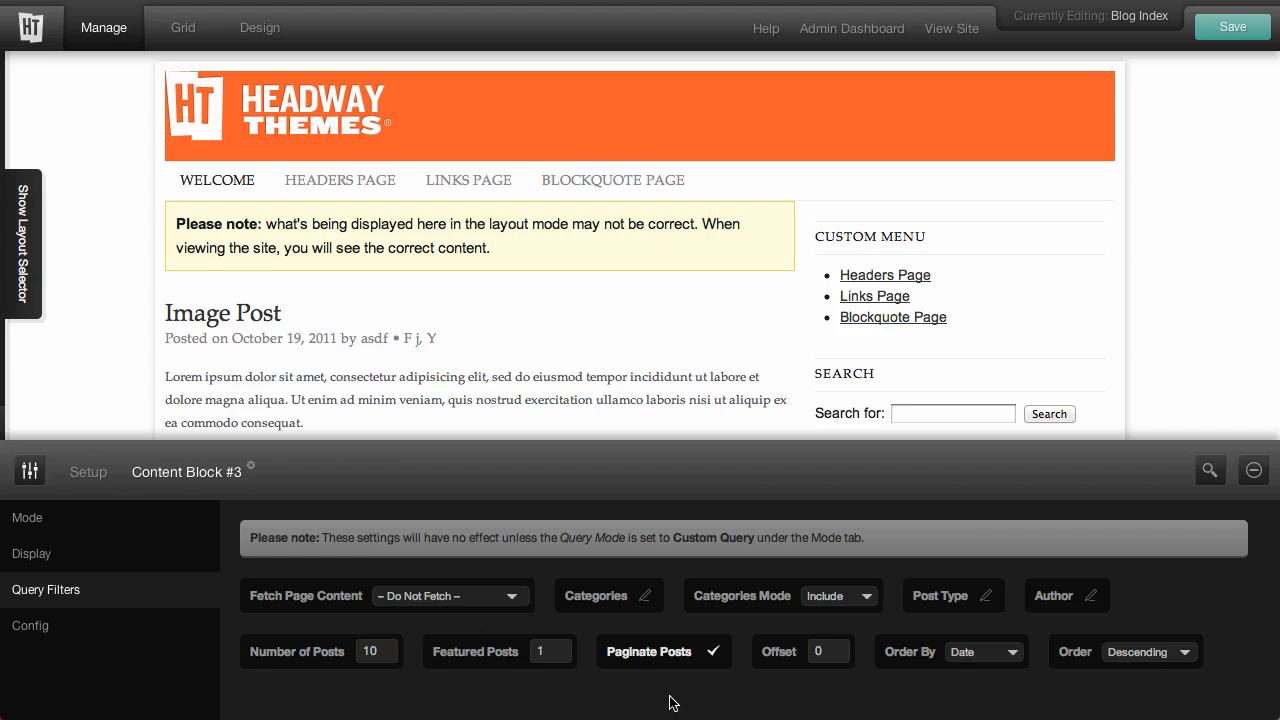
# Step: Switch the content block's query mode back to Default Behavior
pyautogui.click(195, 529)
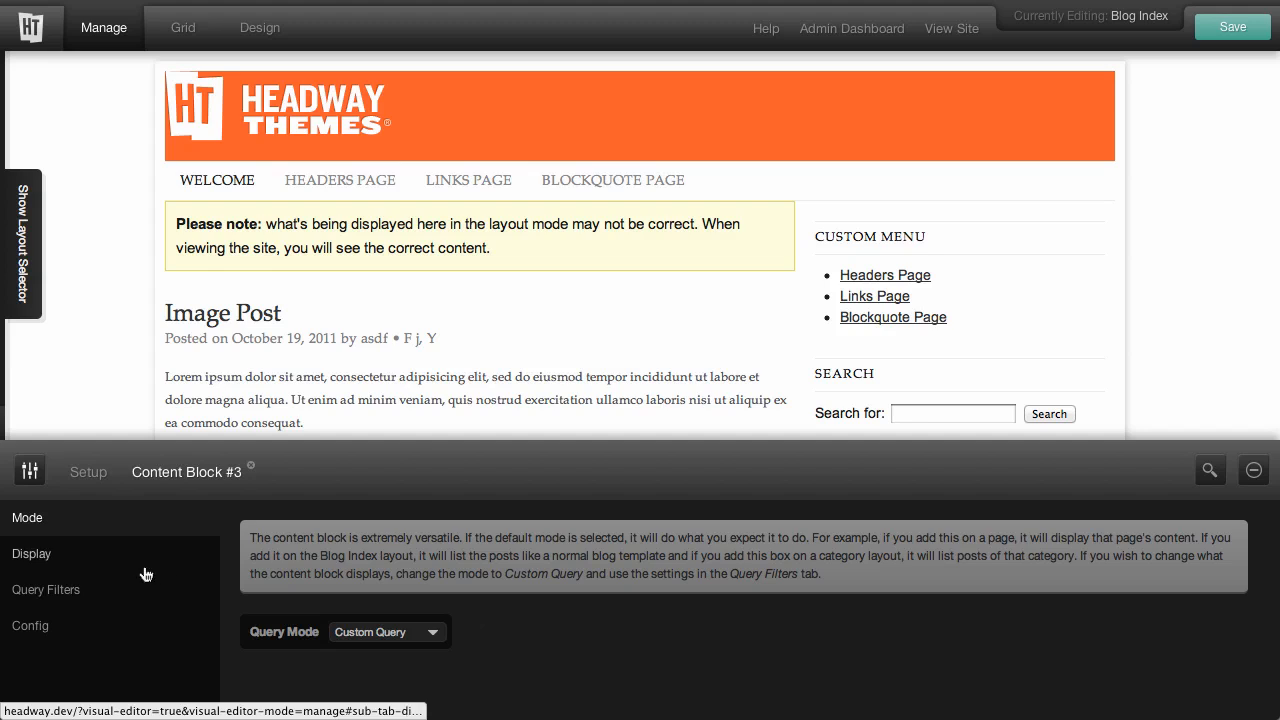
pyautogui.click(352, 632)
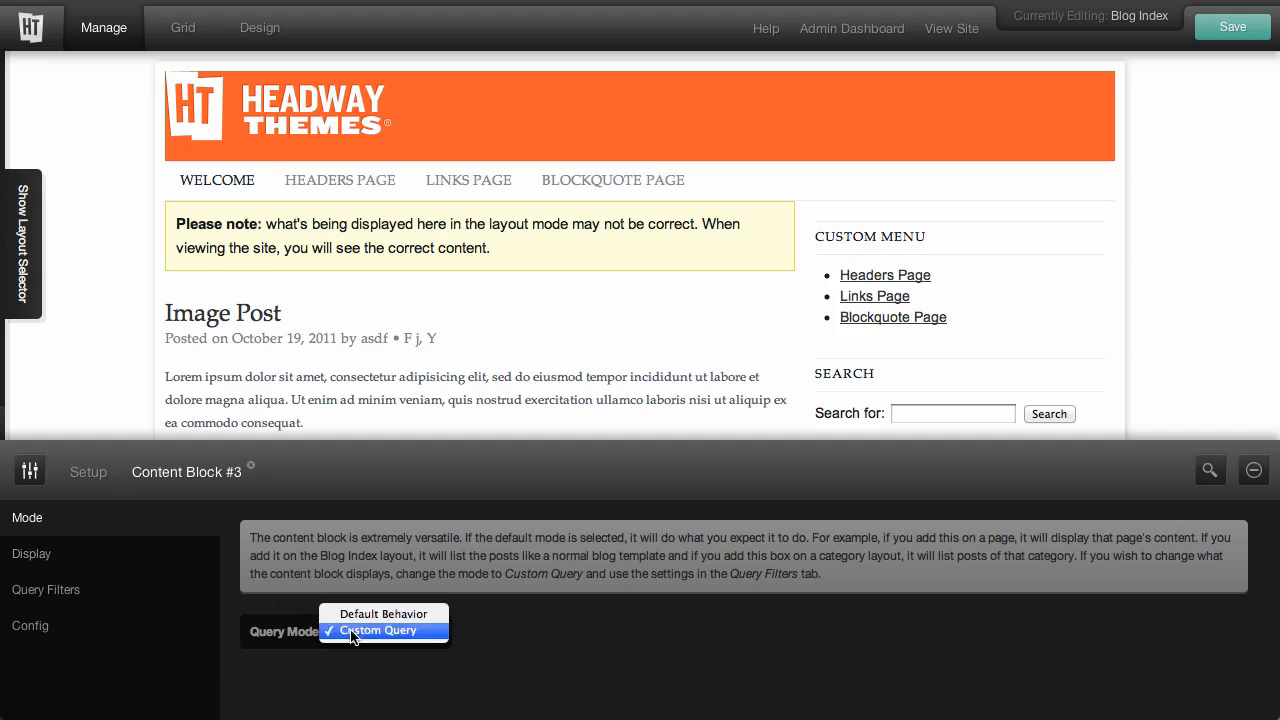
pyautogui.click(372, 613)
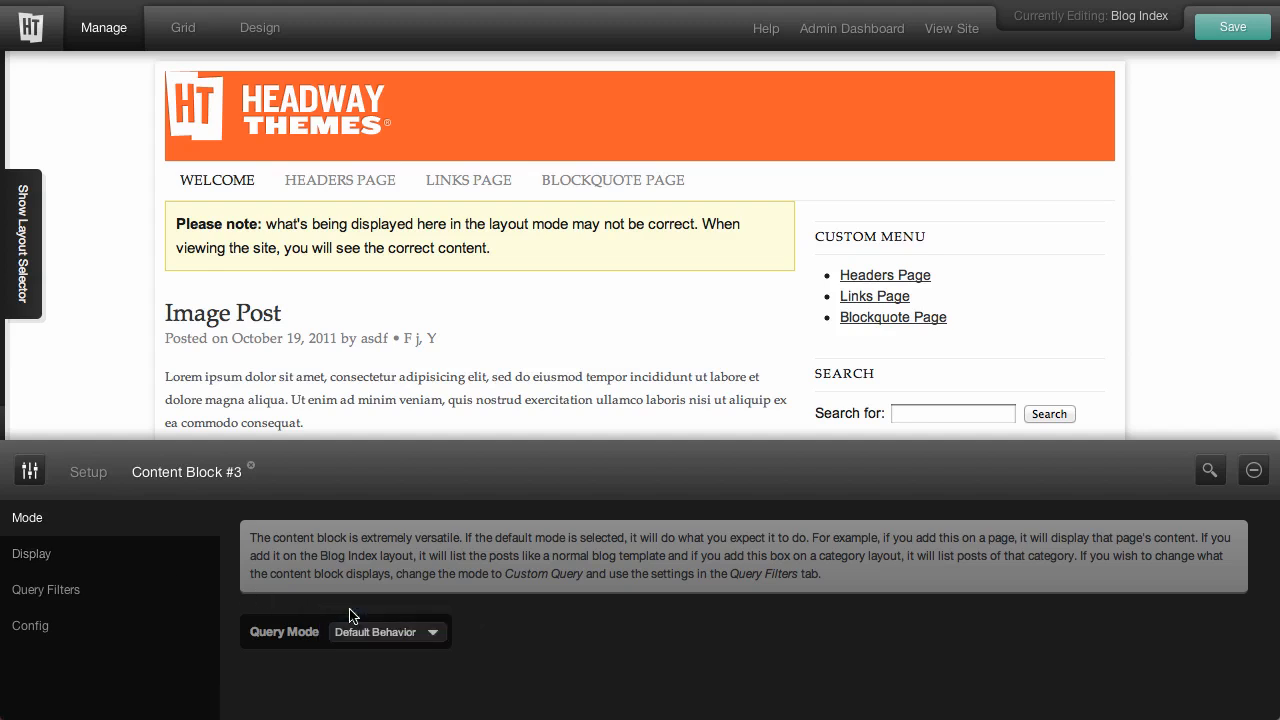
# Step: Review the Meta Above Content template and its %date% variable in the block's display settings
pyautogui.click(142, 566)
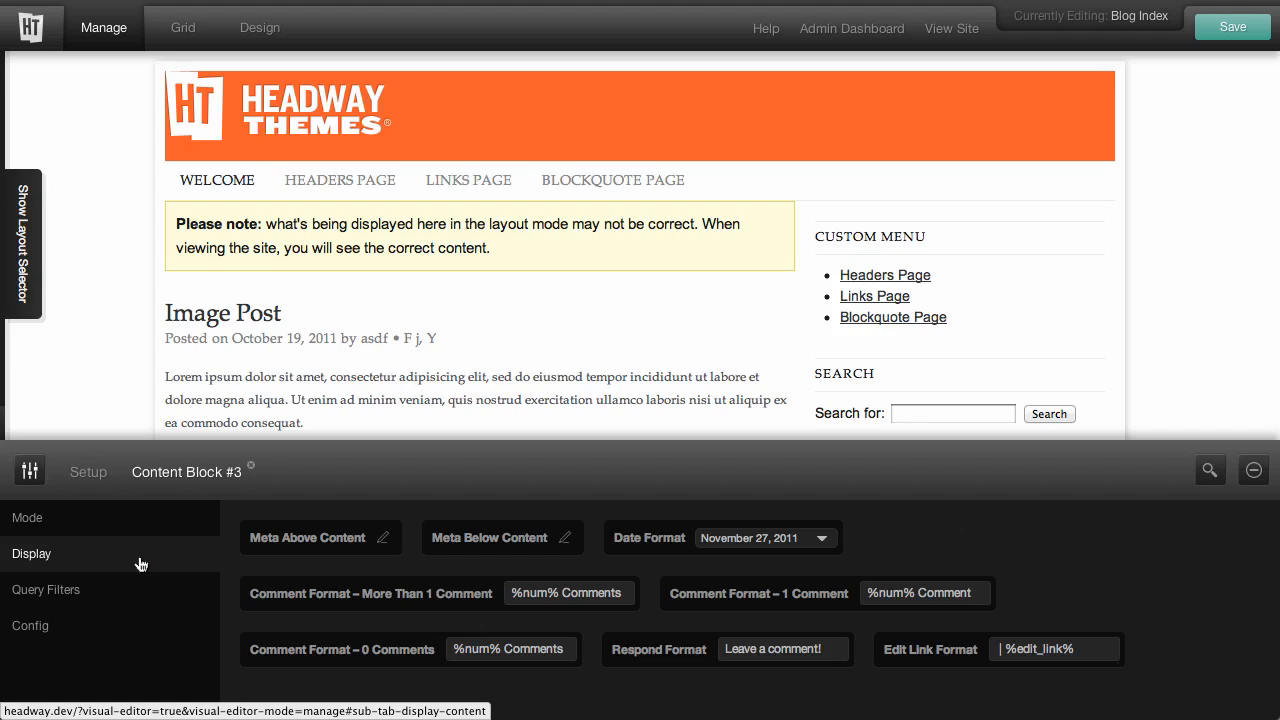
pyautogui.click(381, 537)
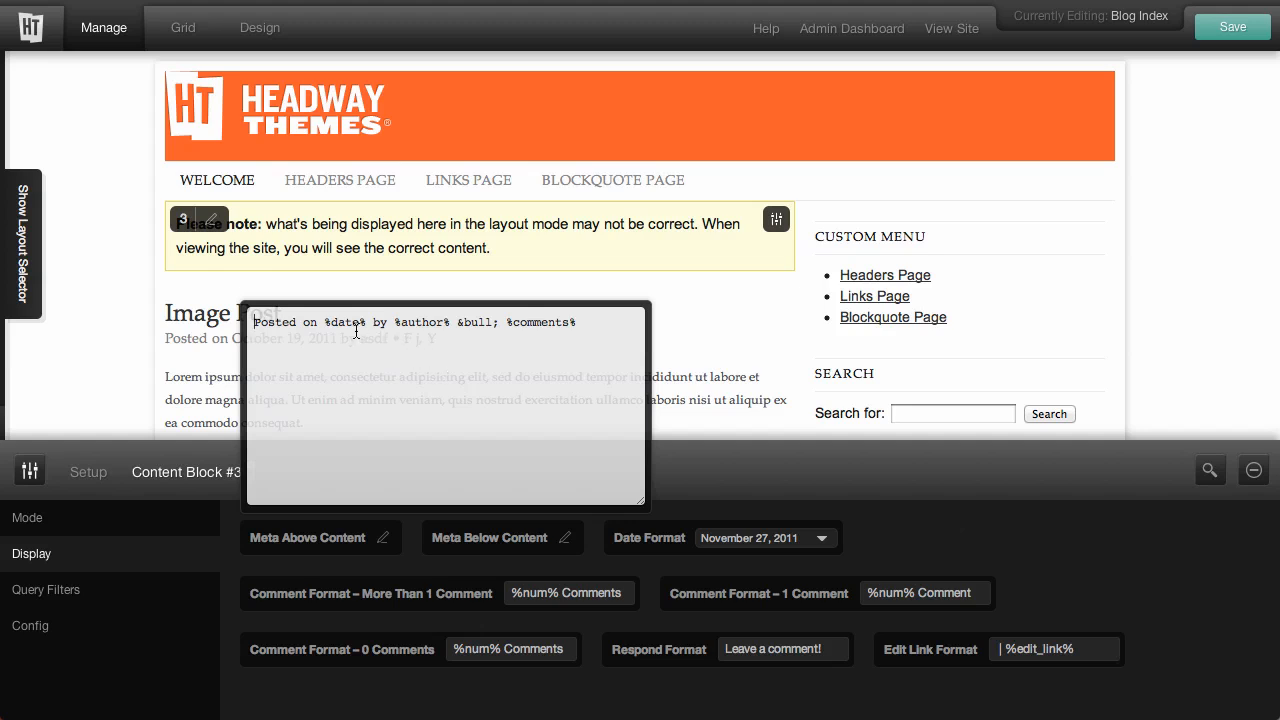
pyautogui.moveTo(325, 322); pyautogui.dragTo(364, 325)
pyautogui.doubleClick(354, 323)
pyautogui.click(383, 538)
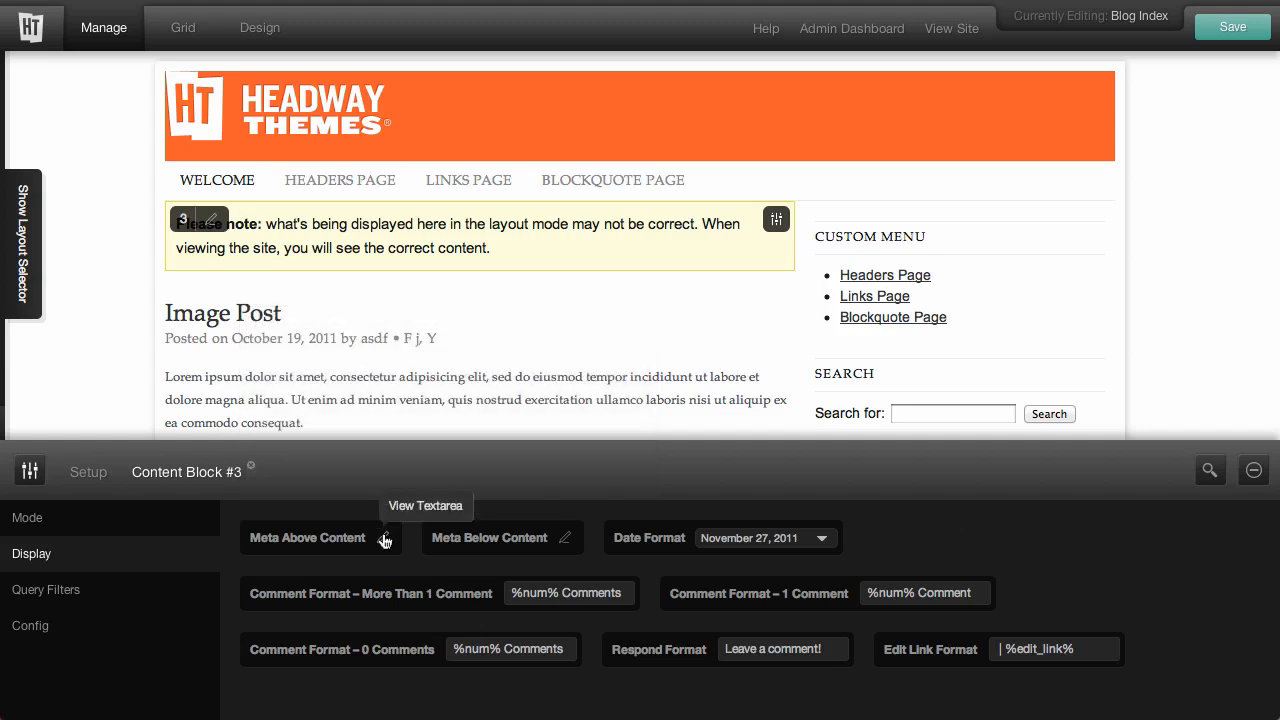
# Step: Change Meta Below Content to read "Filed Under: %categories%" and add a second line "Tags: %tags%"
pyautogui.click(565, 541)
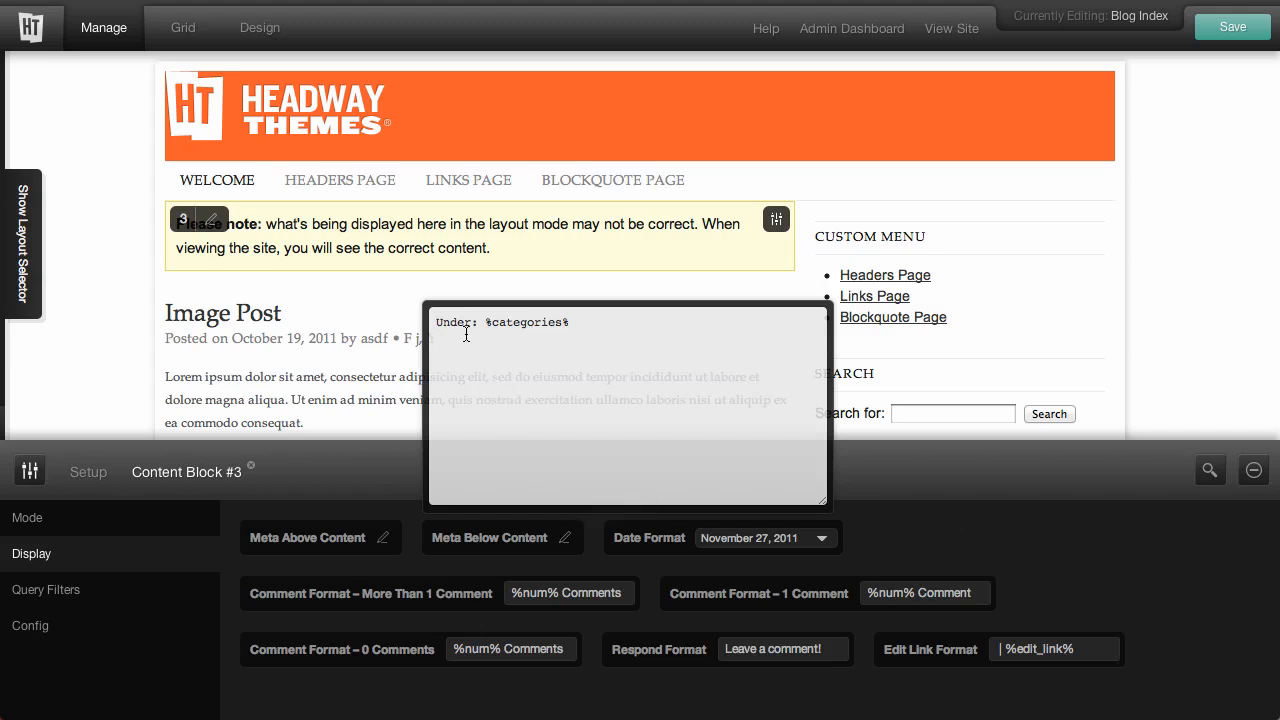
pyautogui.write('Filed')
pyautogui.click(617, 325)
pyautogui.press('Return')
pyautogui.write('<')
pyautogui.press('BackSpace')
pyautogui.write('Tags: %tags%')
pyautogui.click(565, 540)
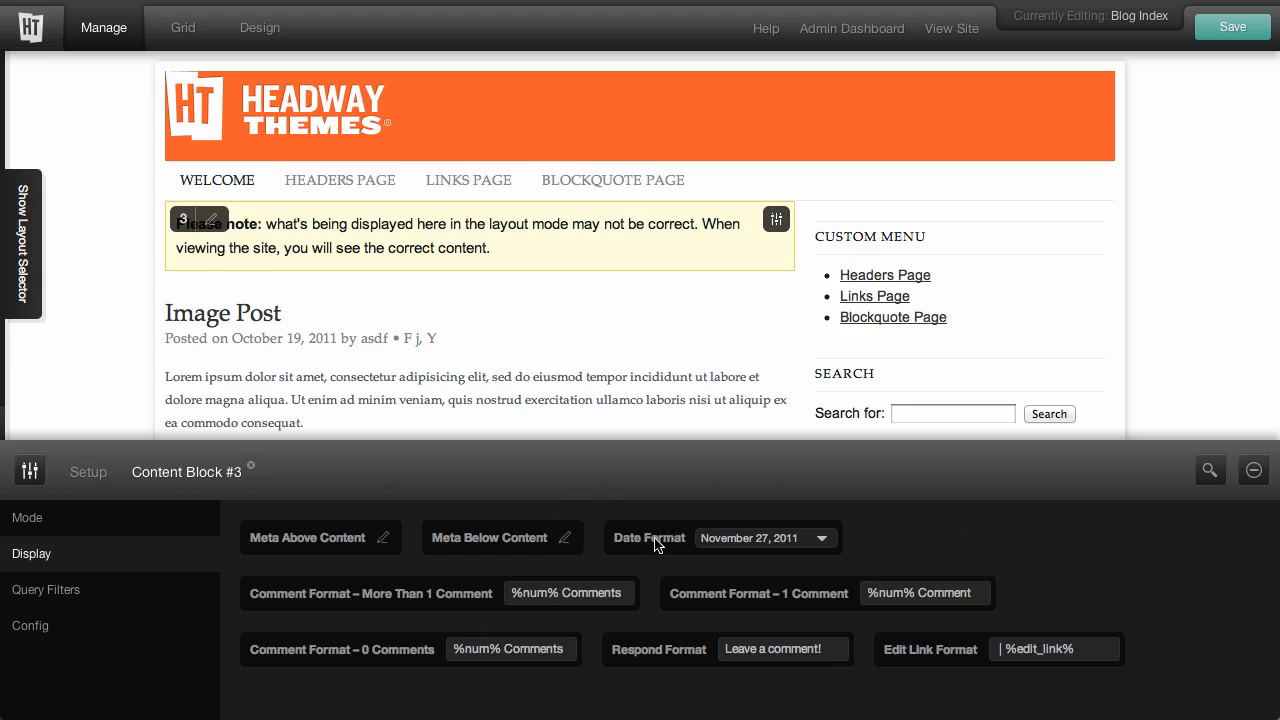
# Step: Set the content block's date format to WordPress Default
pyautogui.click(730, 538)
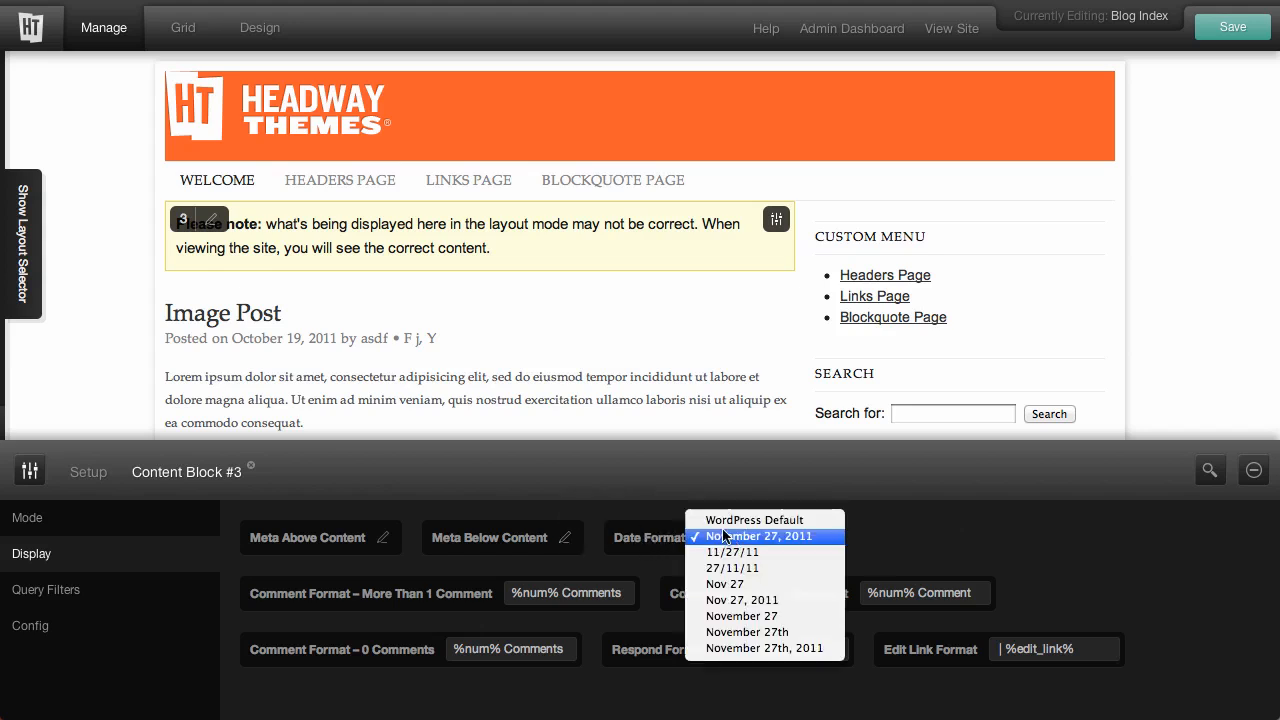
pyautogui.click(730, 521)
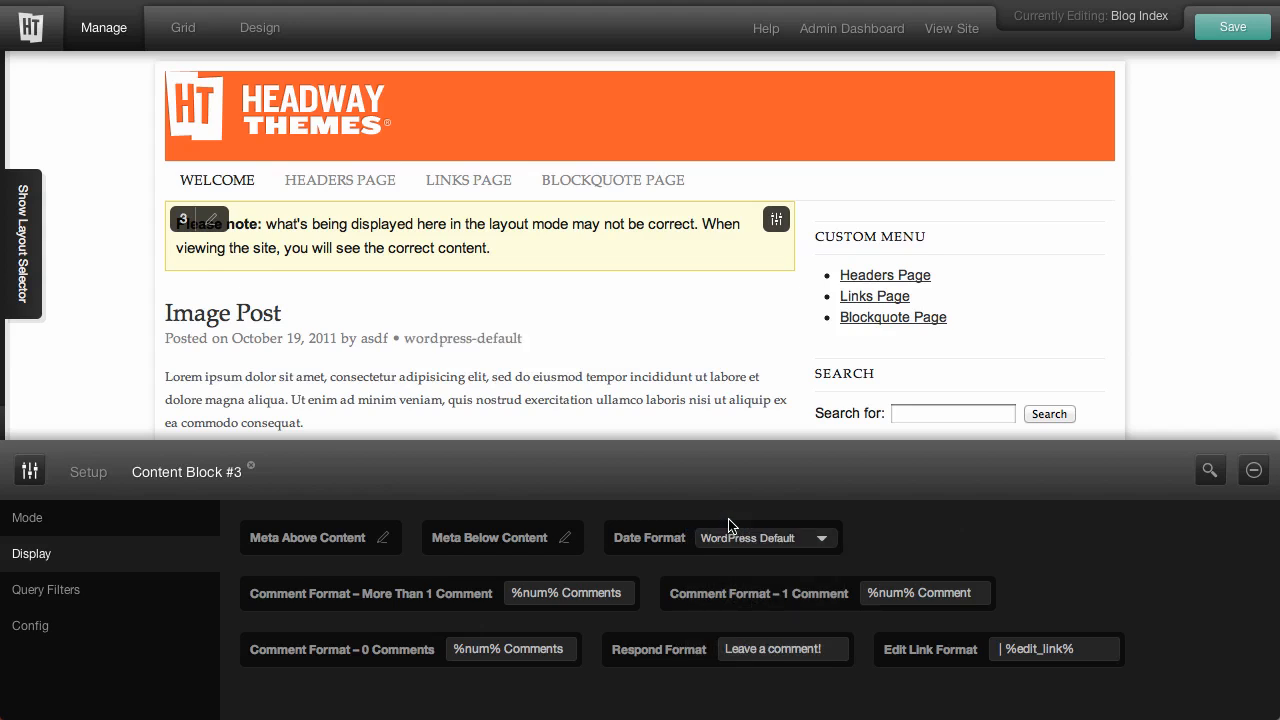
pyautogui.click(751, 543)
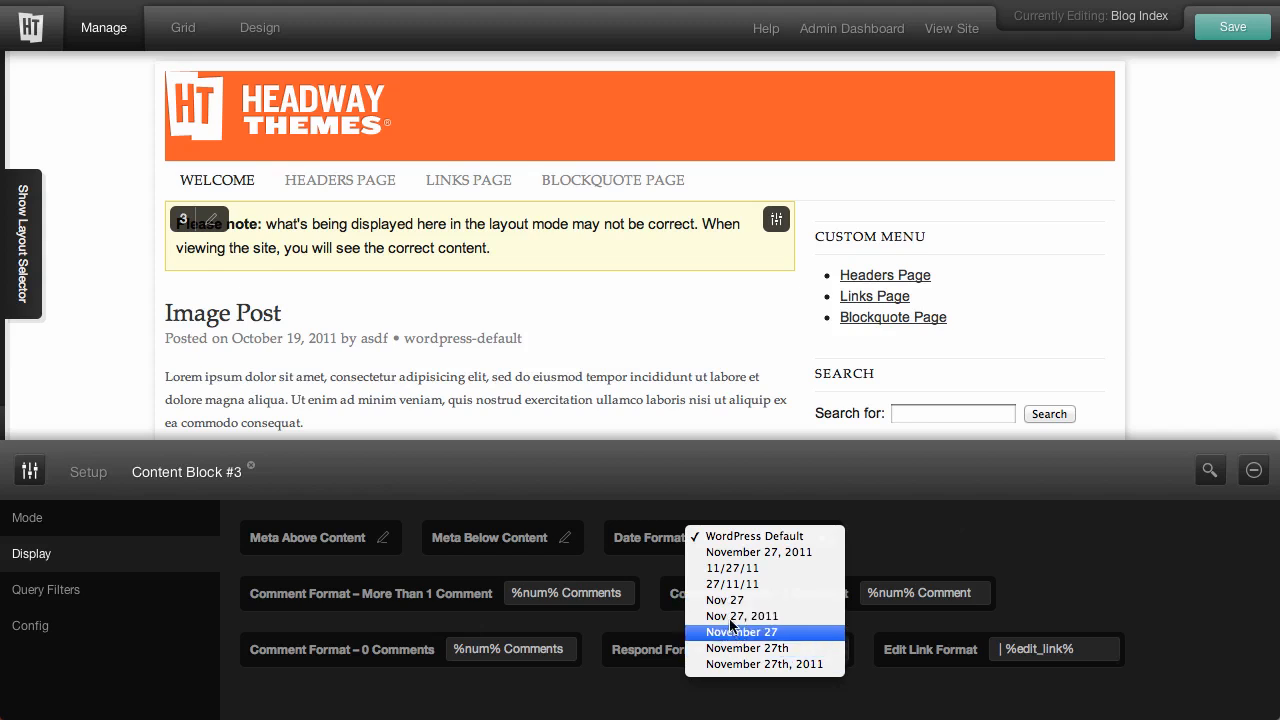
pyautogui.click(644, 563)
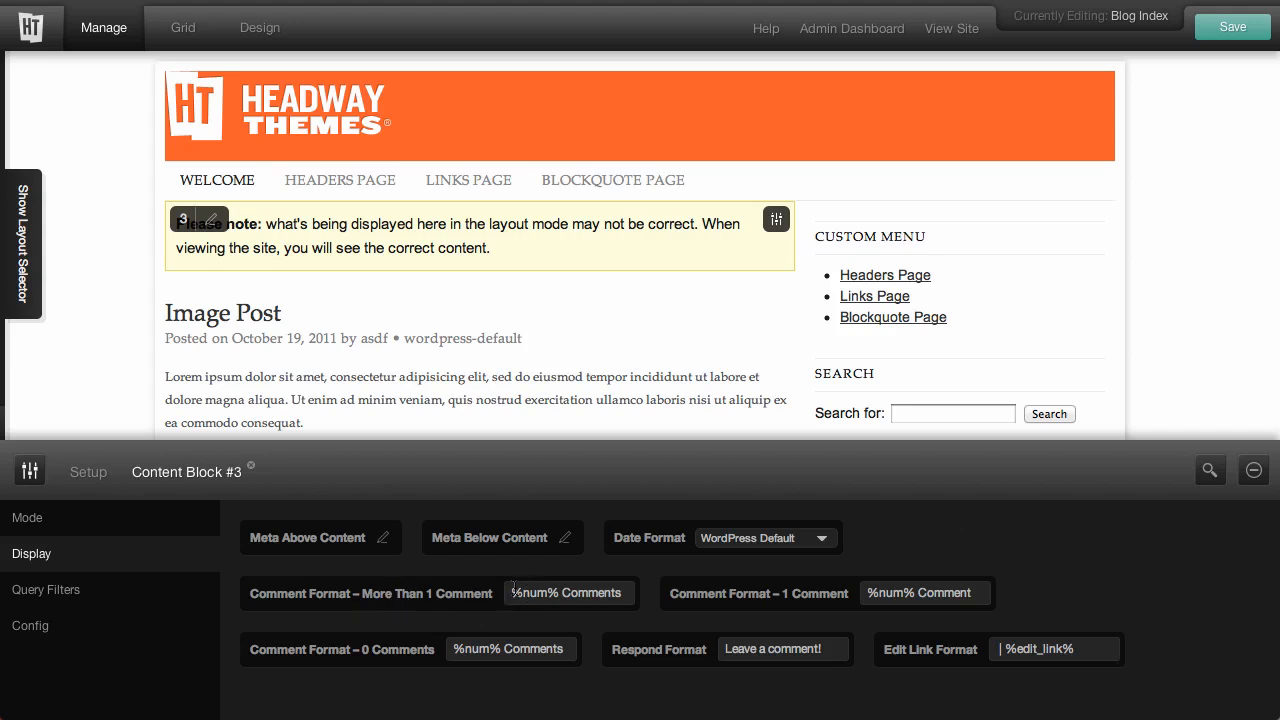
# Step: Examine the %num% variable in the format for more than one comment and check the meta line below posts in the preview
pyautogui.moveTo(508, 593); pyautogui.dragTo(557, 595)
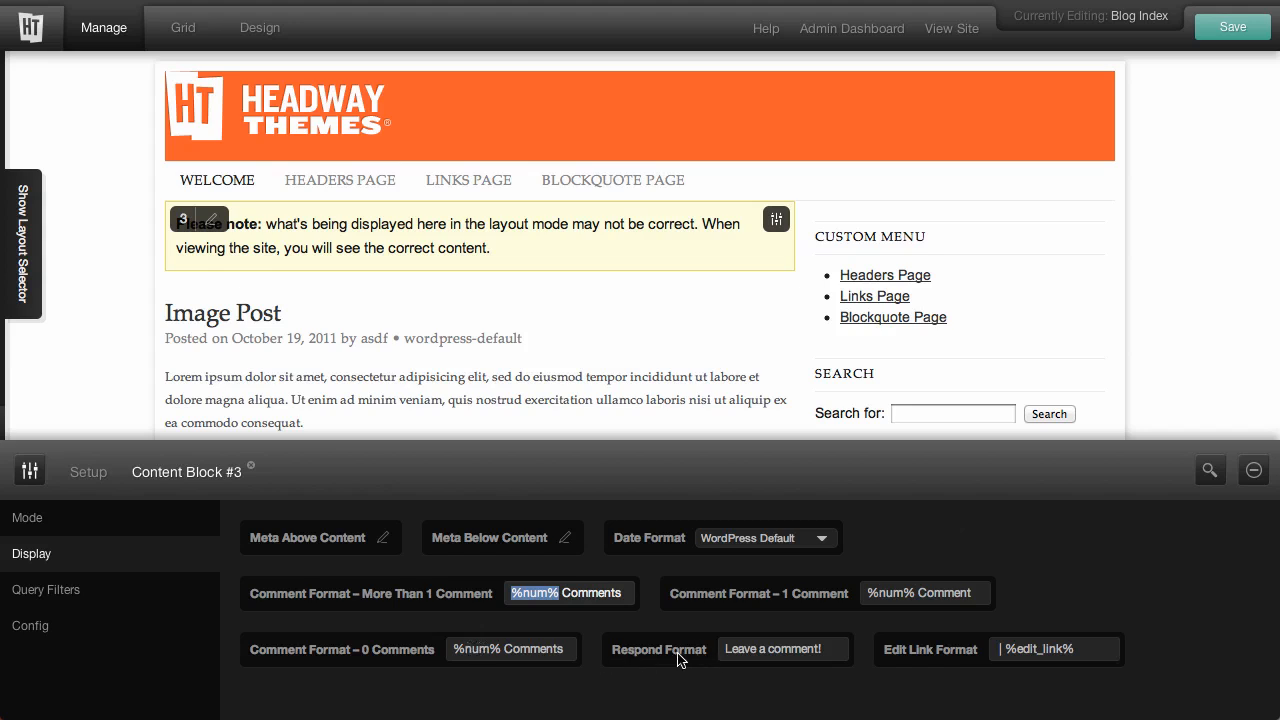
pyautogui.scroll(-2, 521, 338)
pyautogui.scroll(-6, 521, 338)
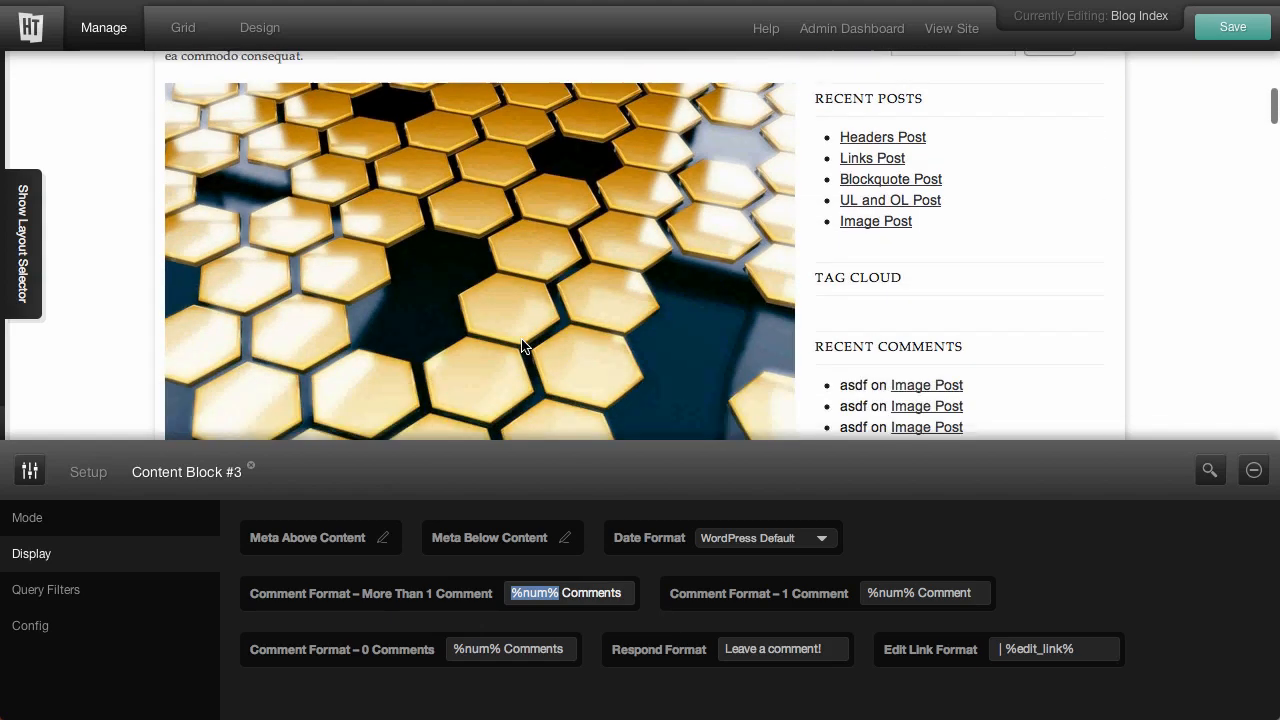
pyautogui.scroll(-8, 521, 338)
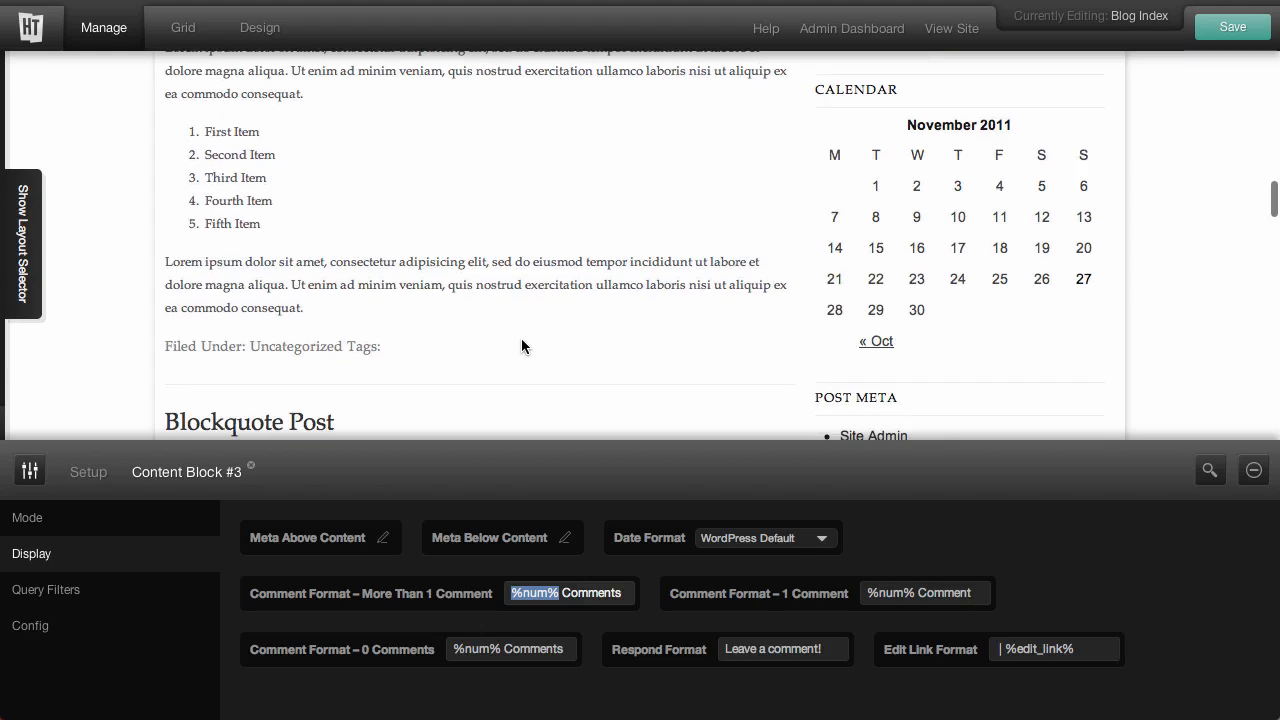
pyautogui.scroll(18, 521, 338)
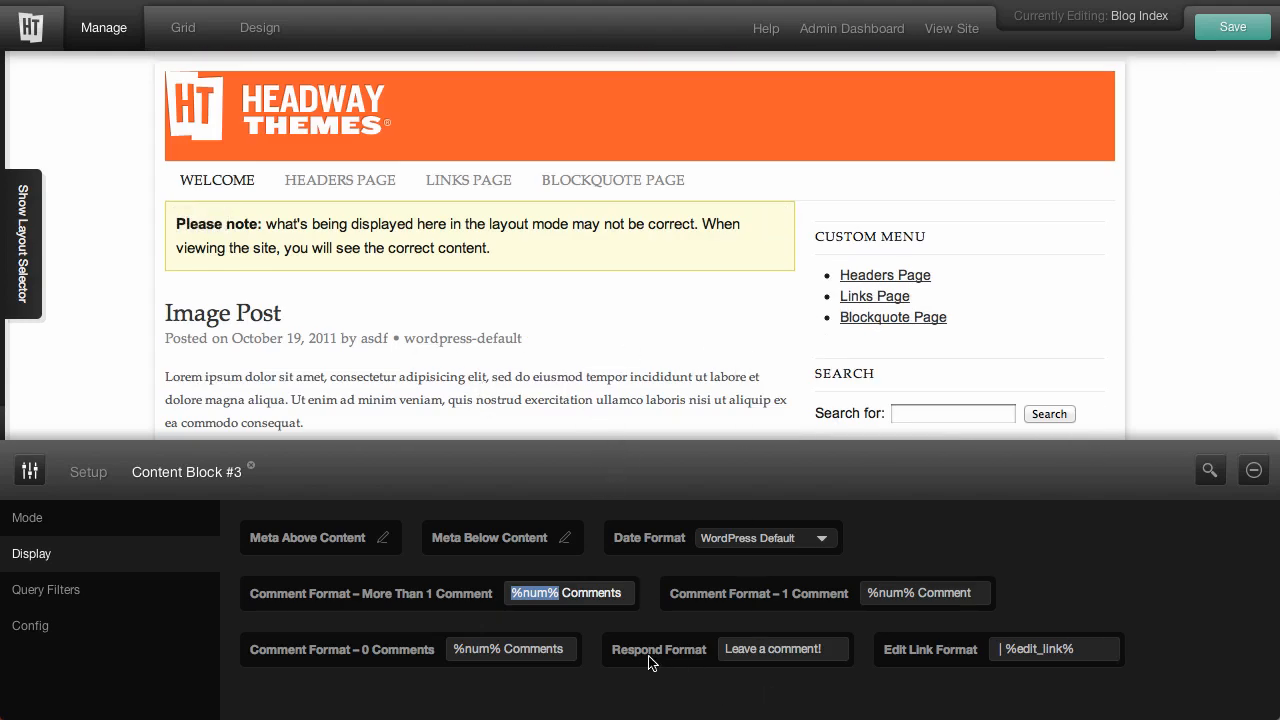
# Step: Replace the content block's Respond Format text with "Make a Comment!"
pyautogui.moveTo(831, 646); pyautogui.dragTo(717, 650)
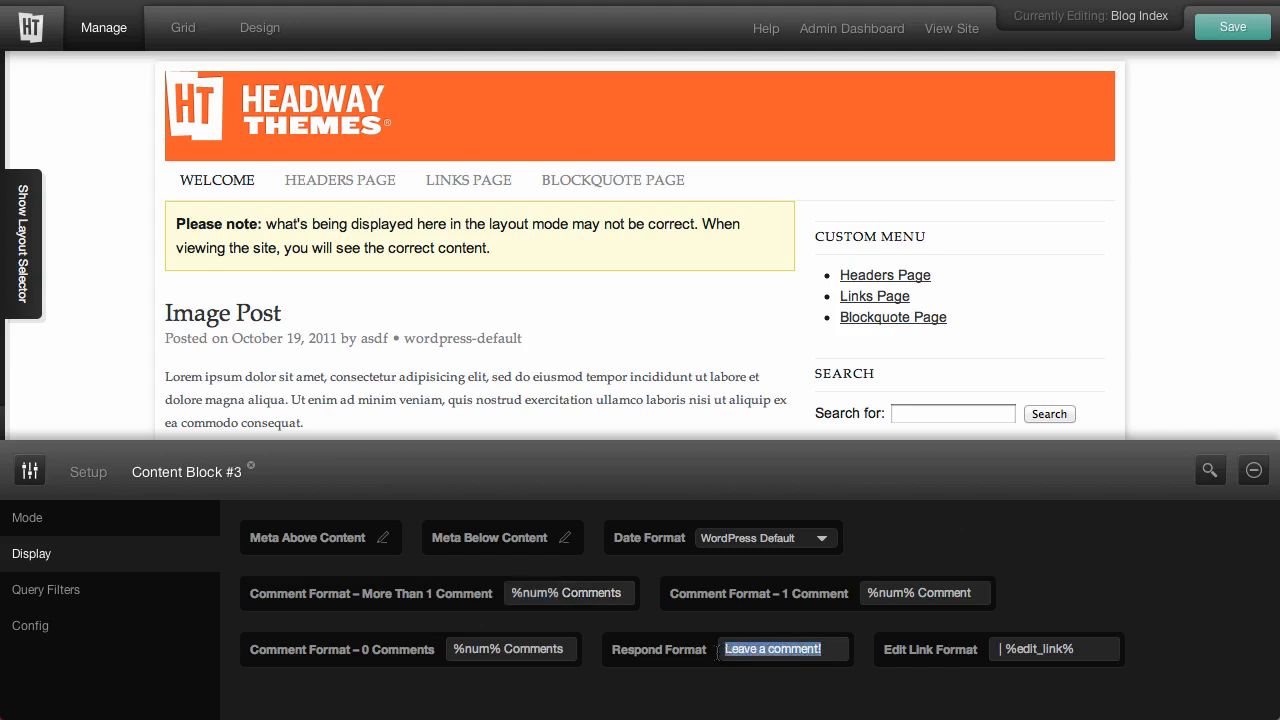
pyautogui.write('Make a Donat')
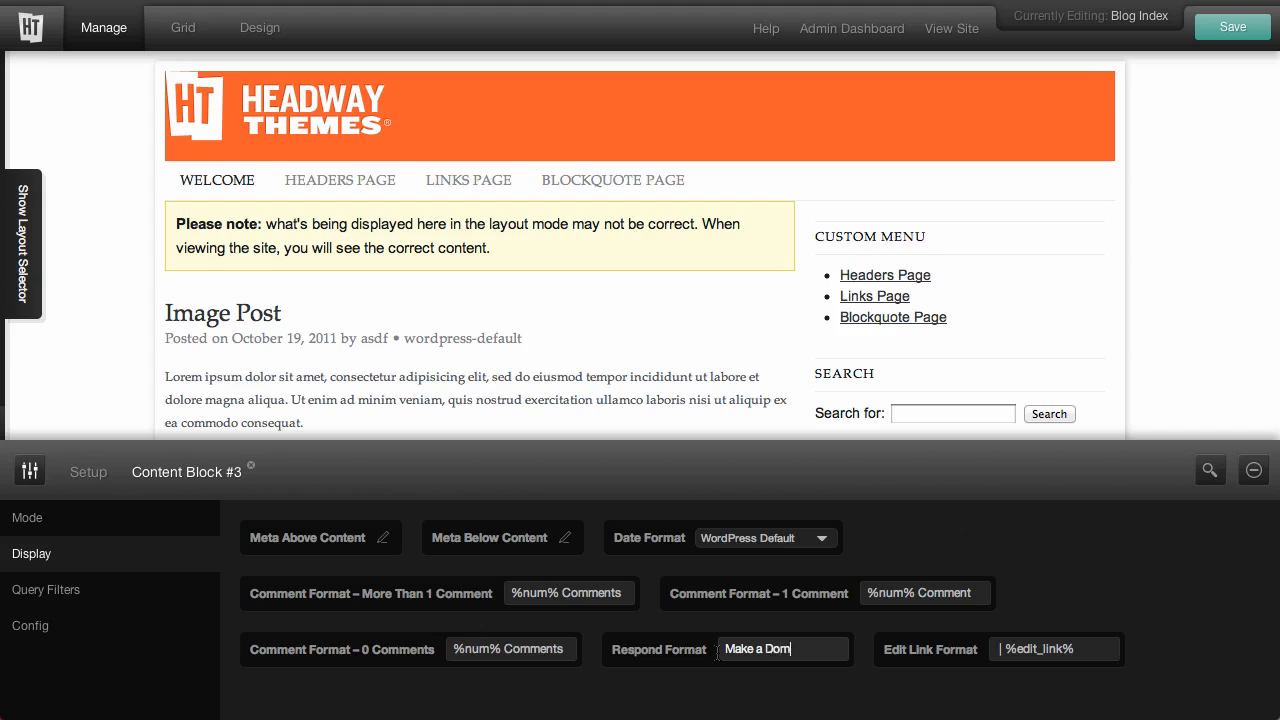
pyautogui.press('BackSpace')
pyautogui.press('BackSpace')
pyautogui.press('BackSpace')
pyautogui.press('BackSpace')
pyautogui.press('BackSpace')
pyautogui.write('Comment!')
# Step: Review the Fetch Page Content, Categories and Categories Mode choices in the block's query filters
pyautogui.click(125, 600)
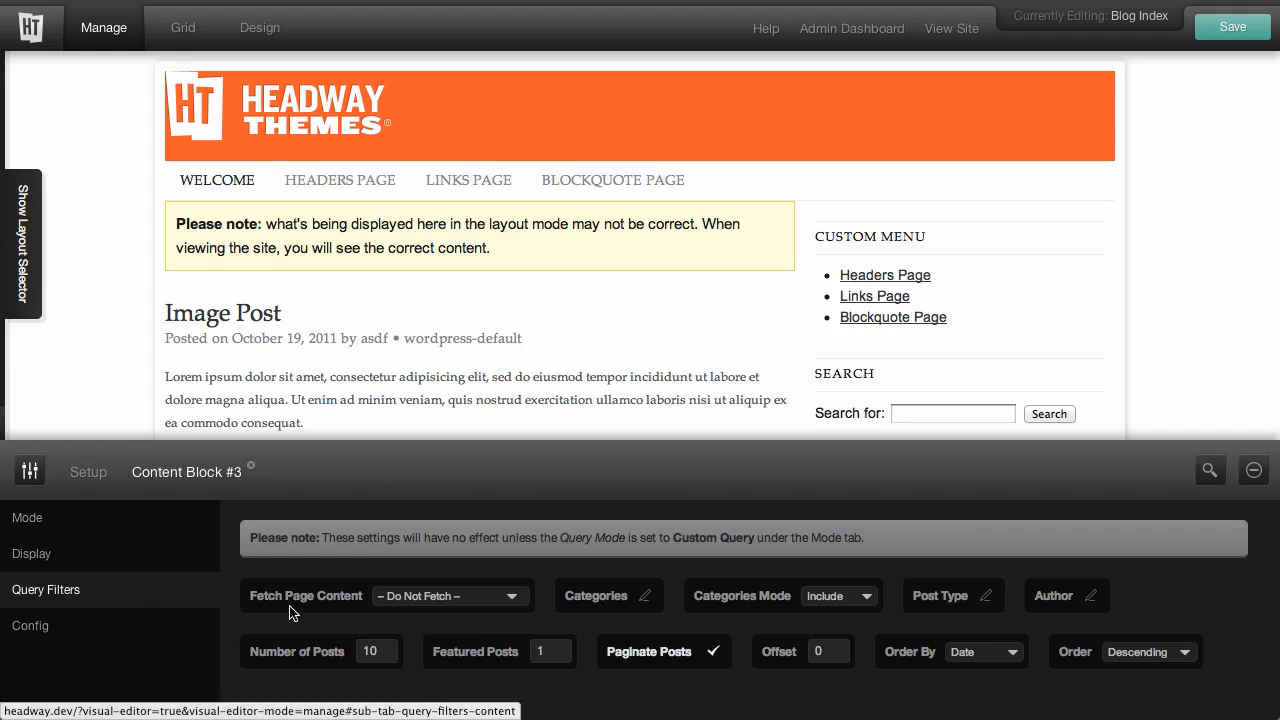
pyautogui.click(422, 600)
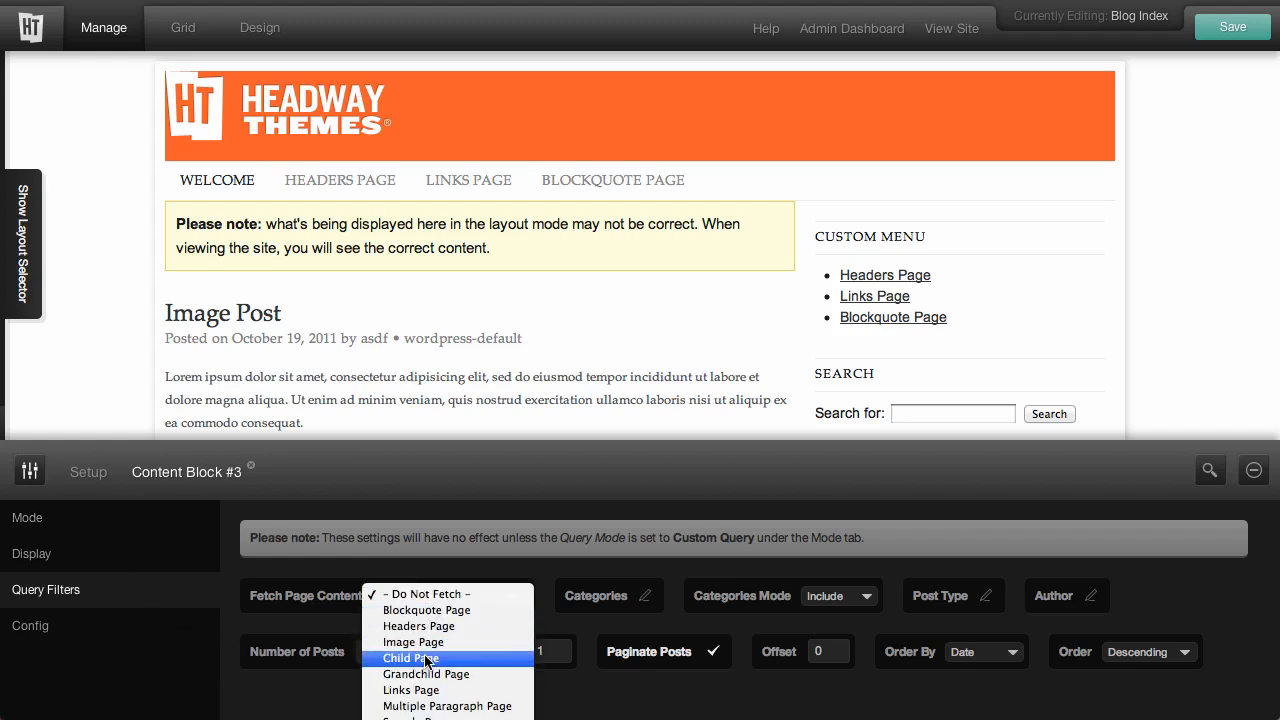
pyautogui.click(334, 627)
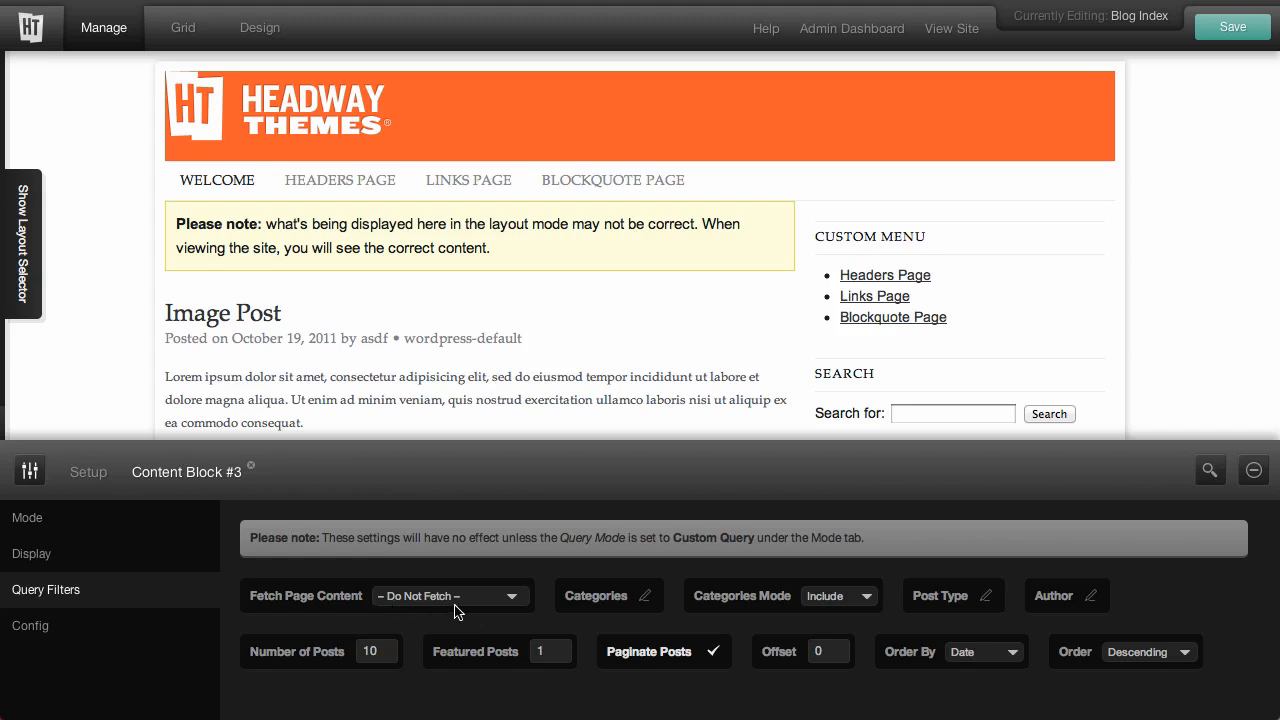
pyautogui.click(645, 597)
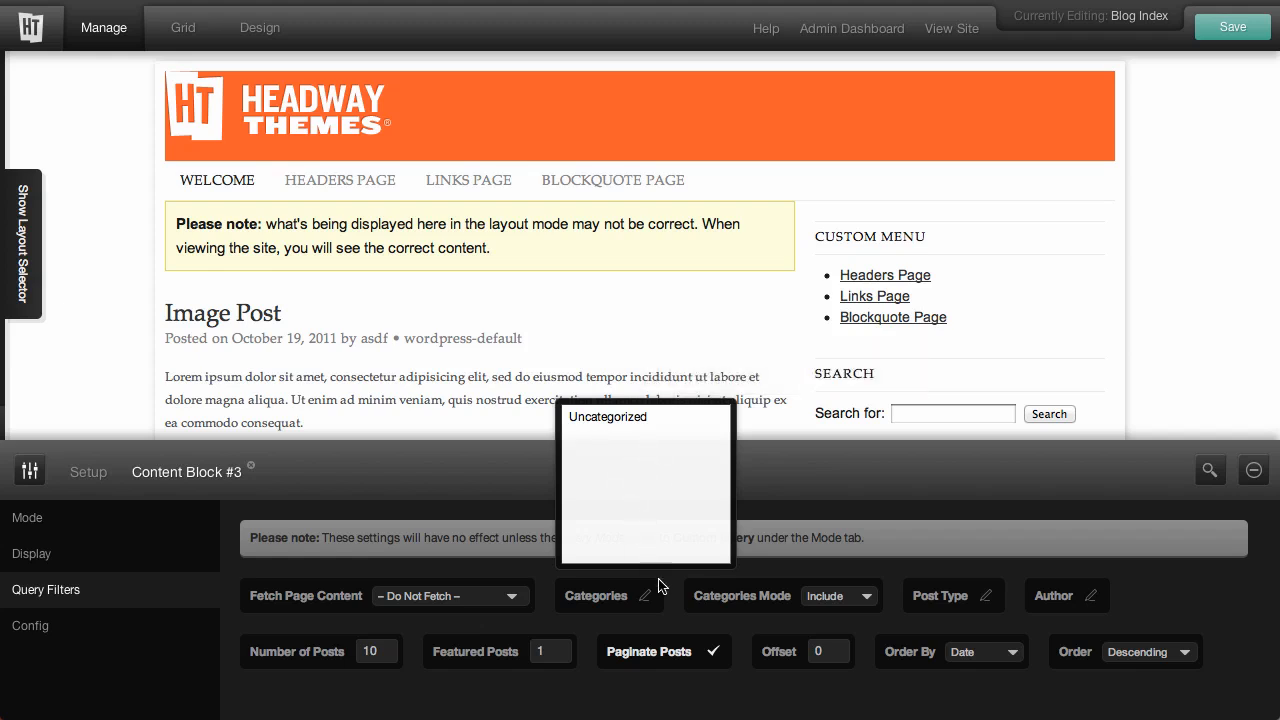
pyautogui.click(841, 597)
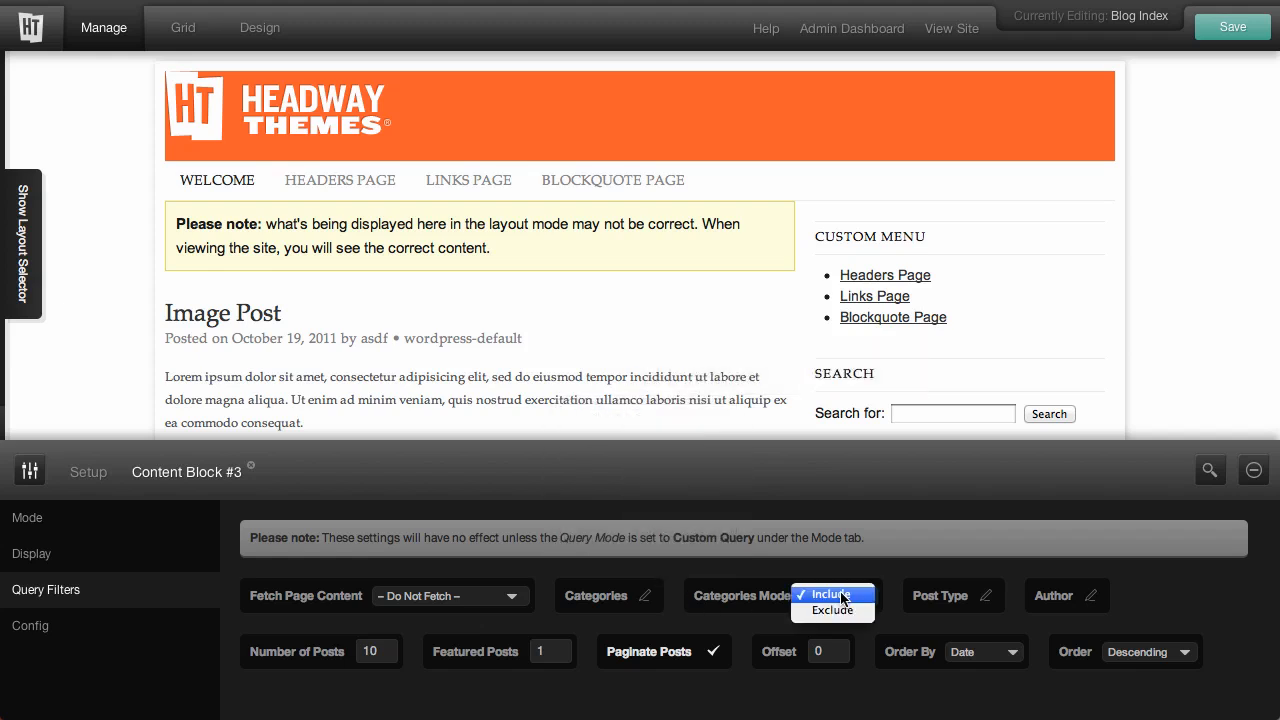
pyautogui.click(747, 620)
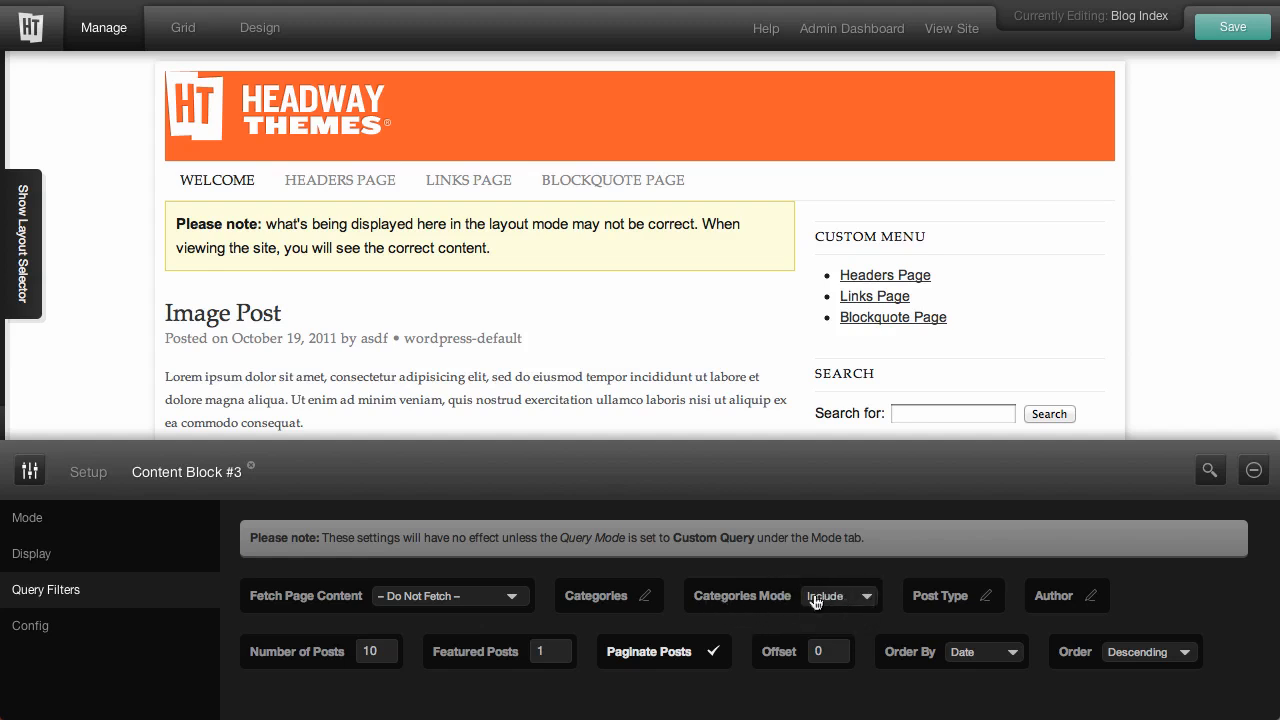
# Step: Select Uncategorized in the Categories query filter and check that selection in the category list
pyautogui.click(645, 596)
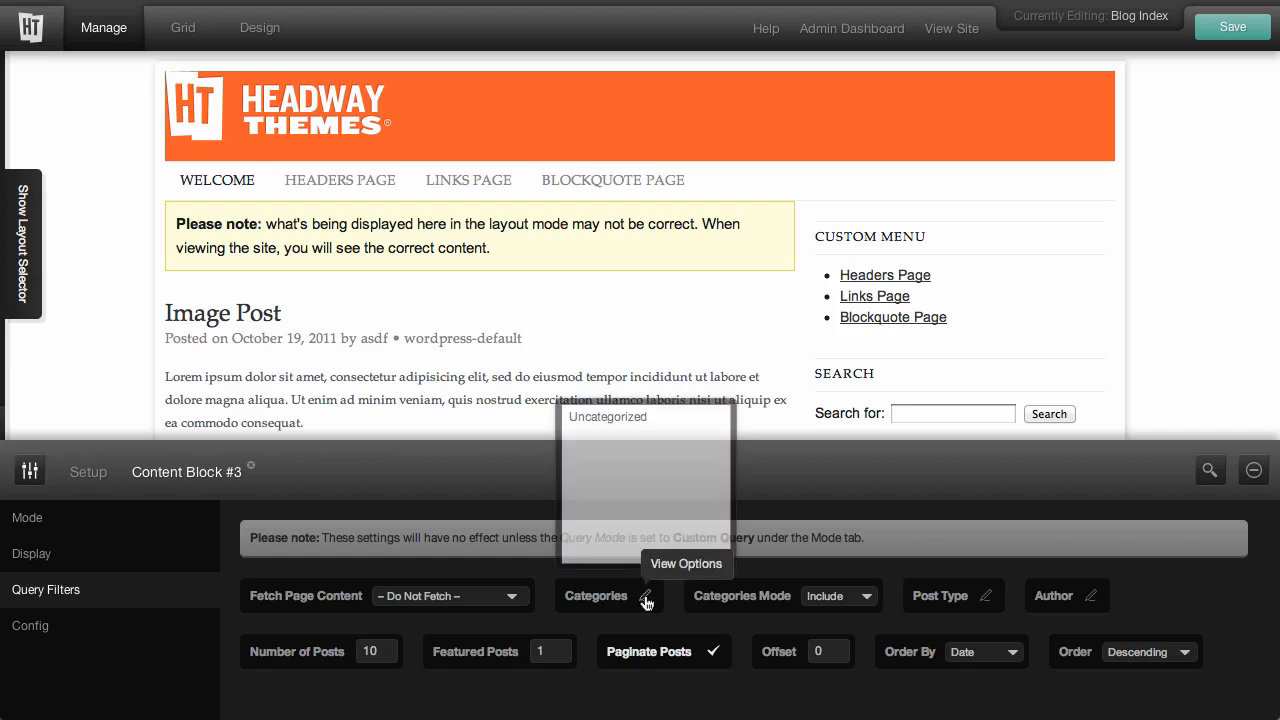
pyautogui.click(602, 416)
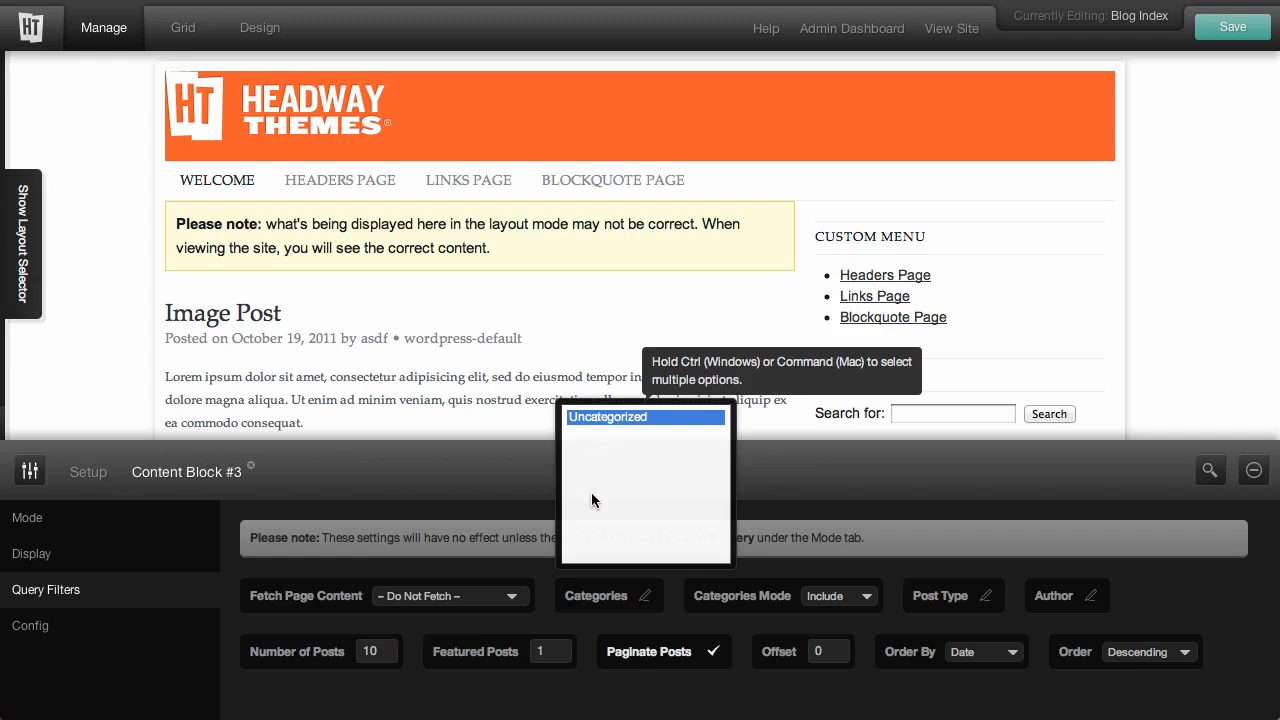
pyautogui.click(647, 596)
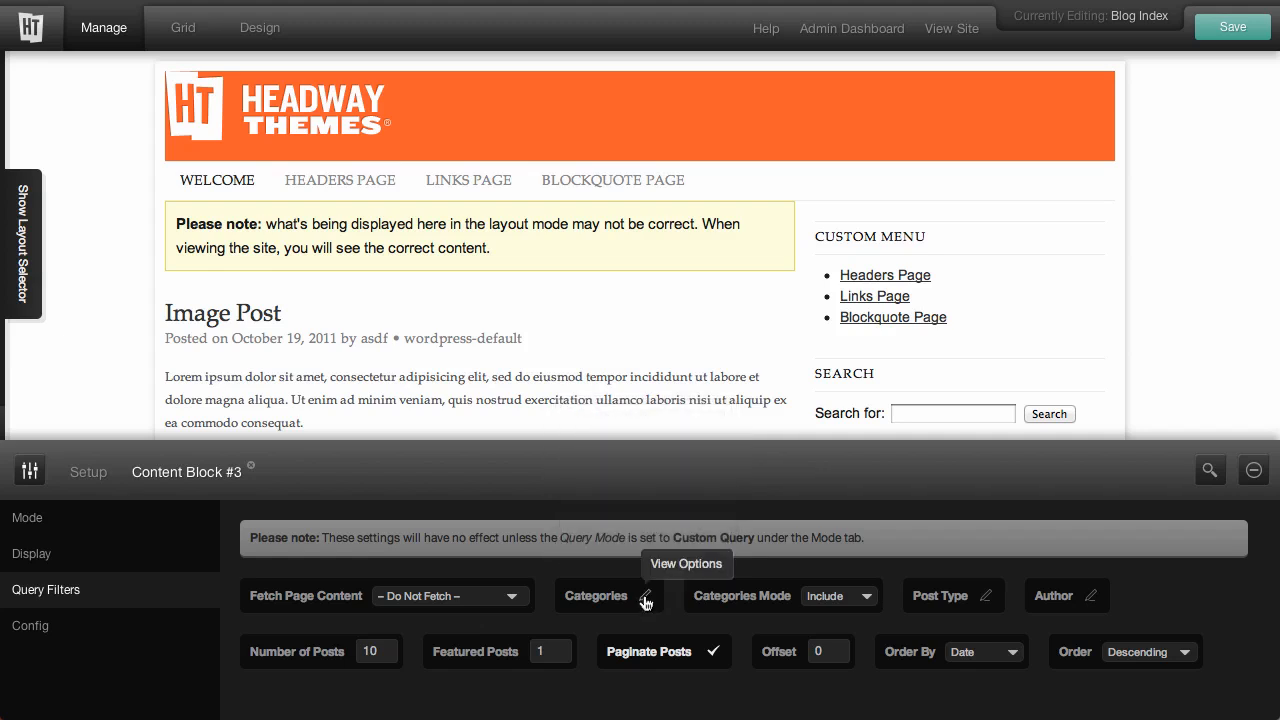
pyautogui.click(645, 598)
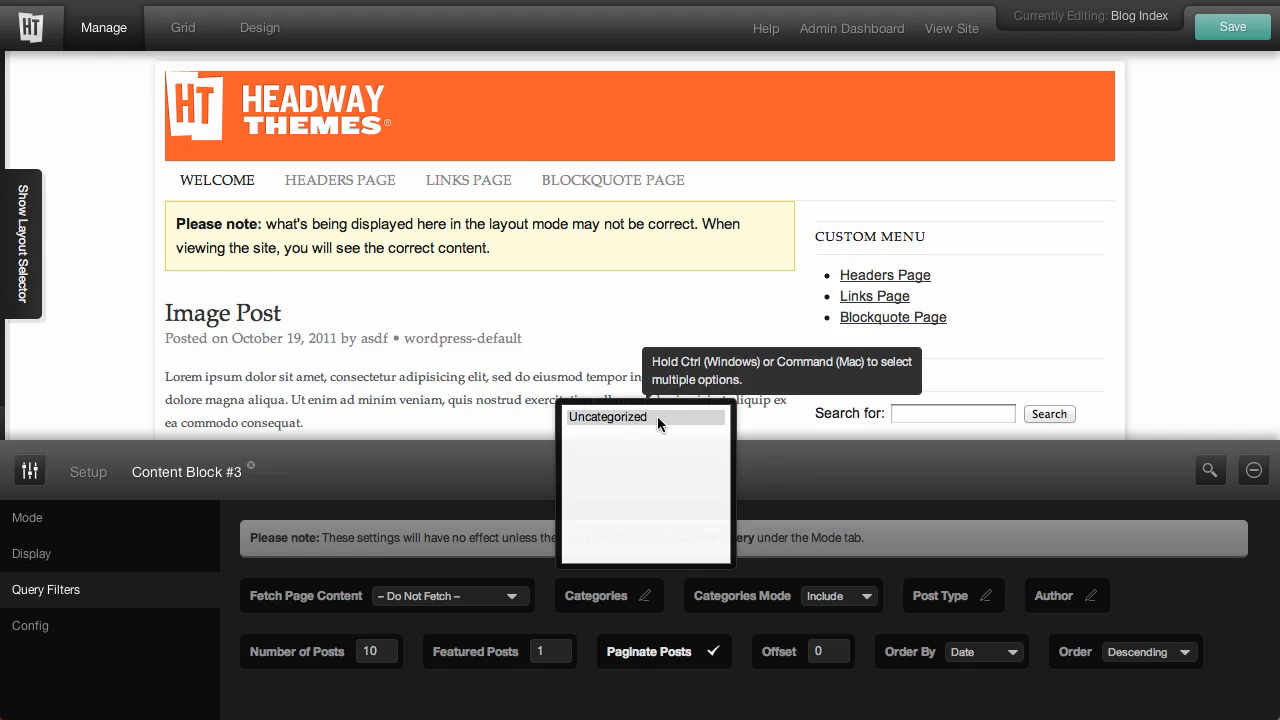
pyautogui.click(645, 597)
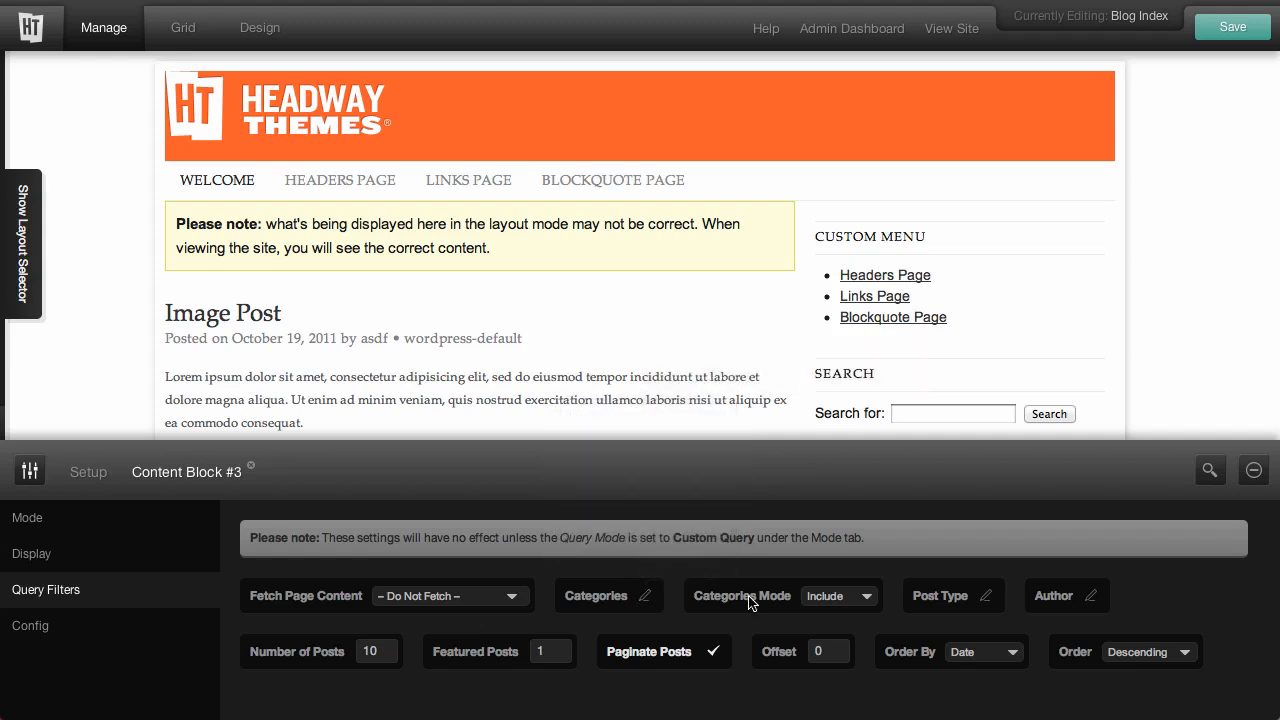
# Step: Switch Categories Mode to Exclude to check its effect in the preview, and return it to Include
pyautogui.click(828, 596)
pyautogui.click(835, 611)
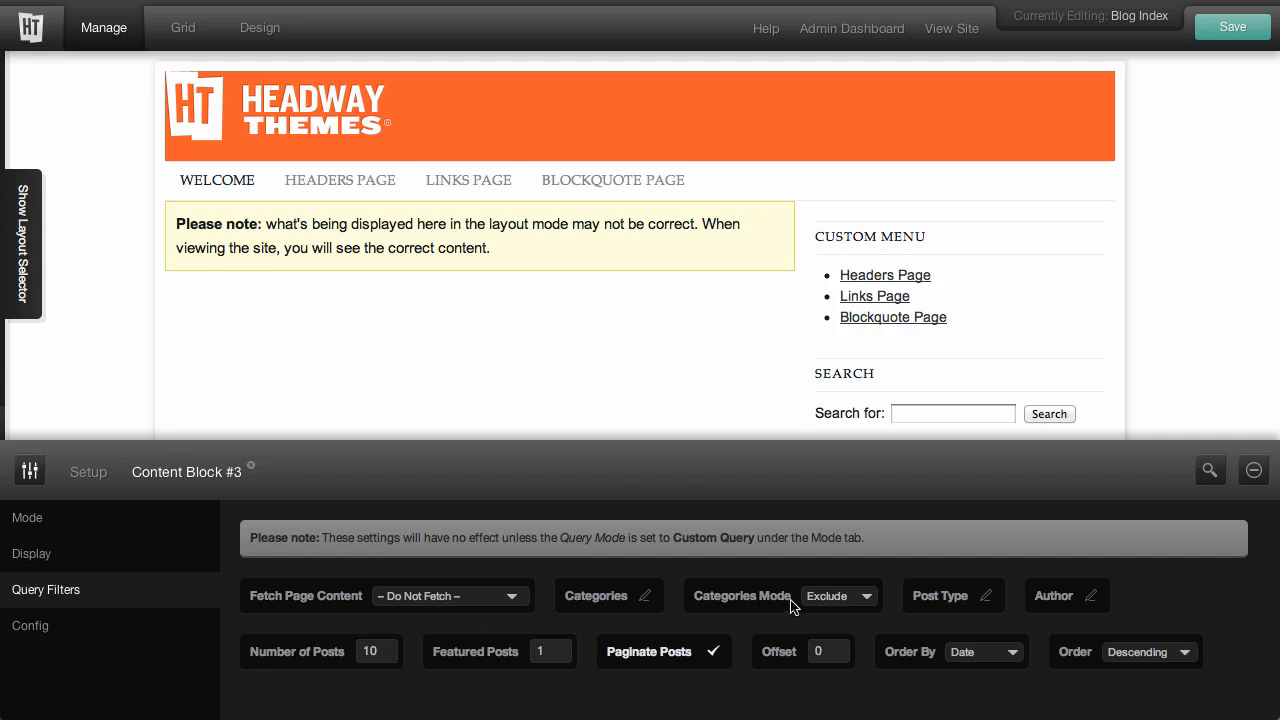
pyautogui.click(822, 596)
pyautogui.click(830, 578)
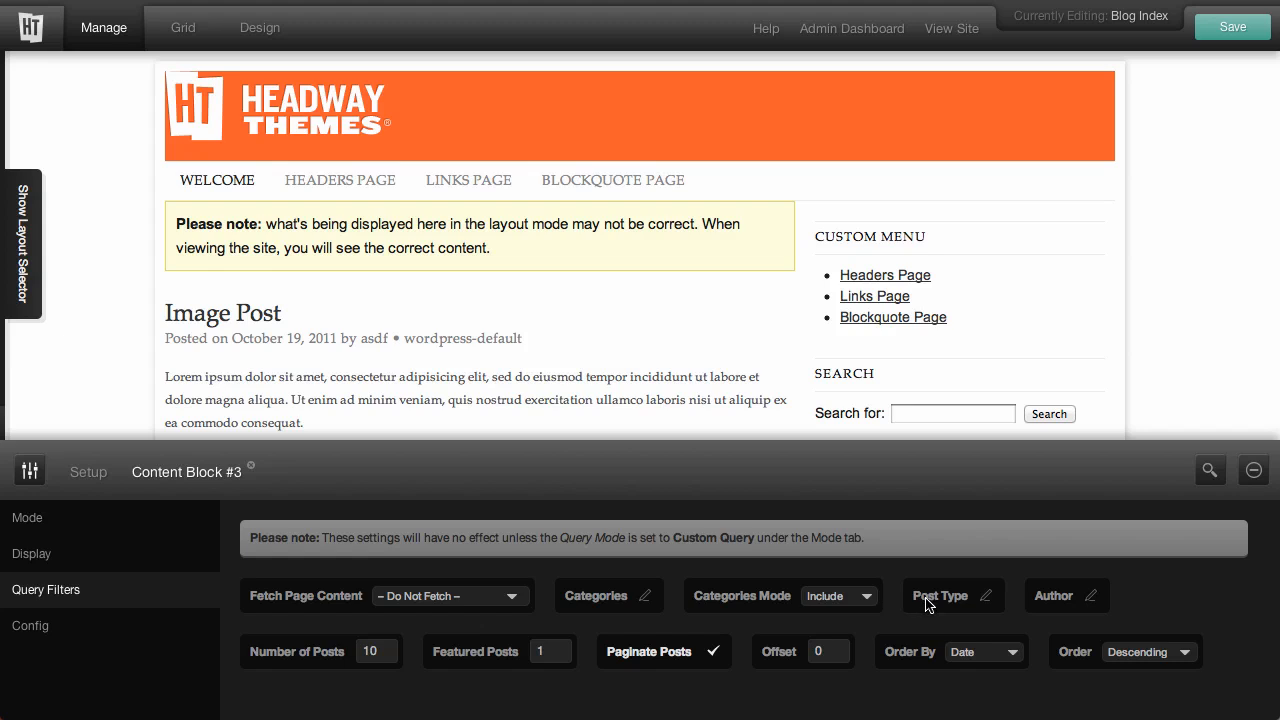
# Step: Review the options offered by the Post Type and Author query filters without changing either one
pyautogui.click(985, 598)
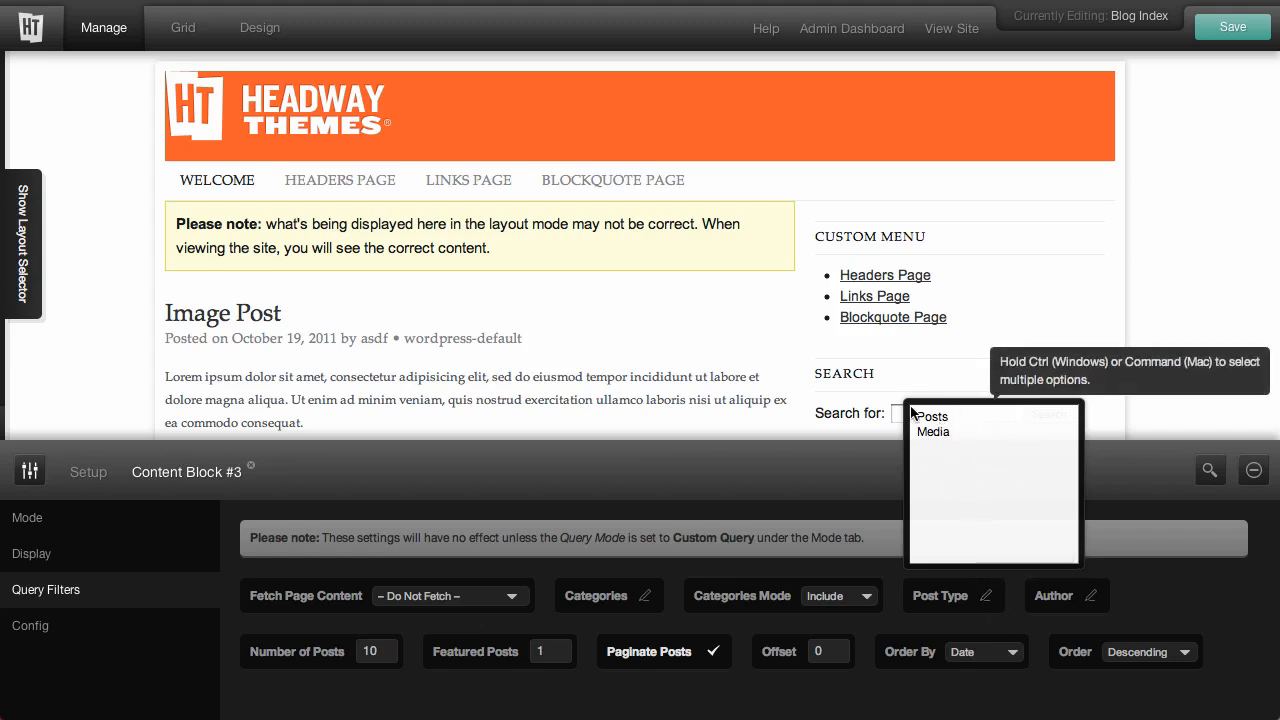
pyautogui.click(986, 598)
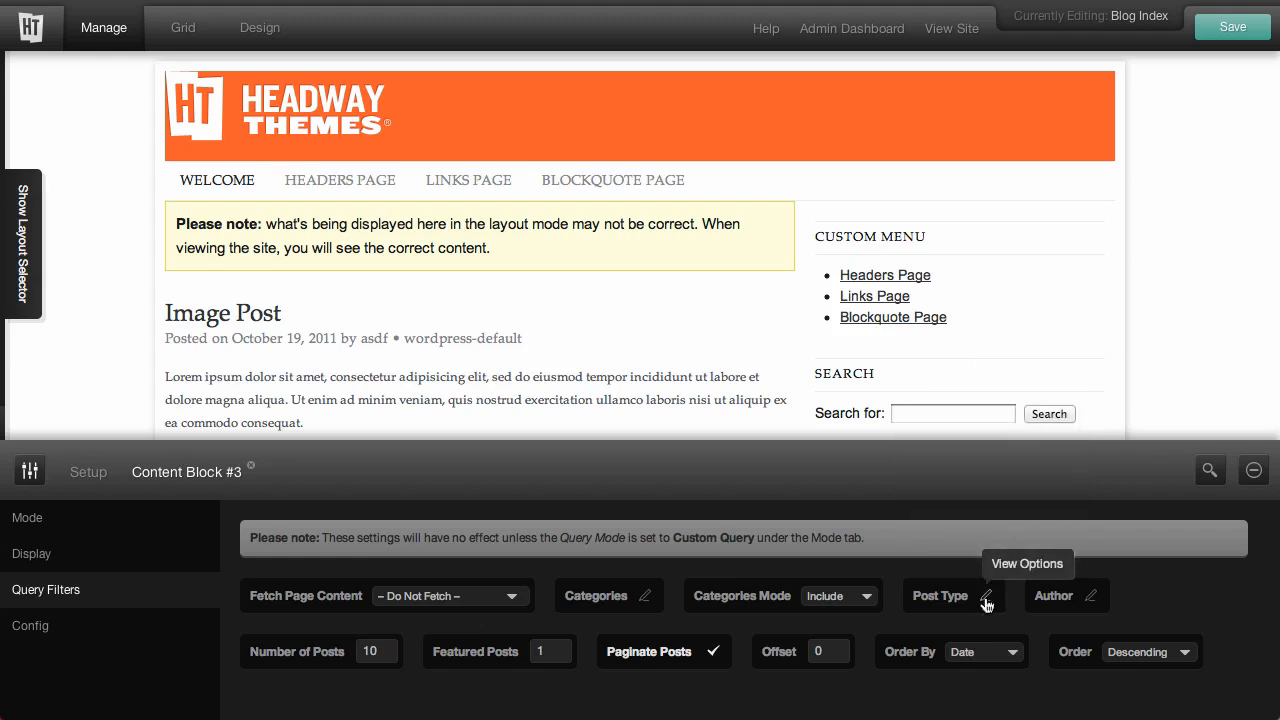
pyautogui.click(1091, 599)
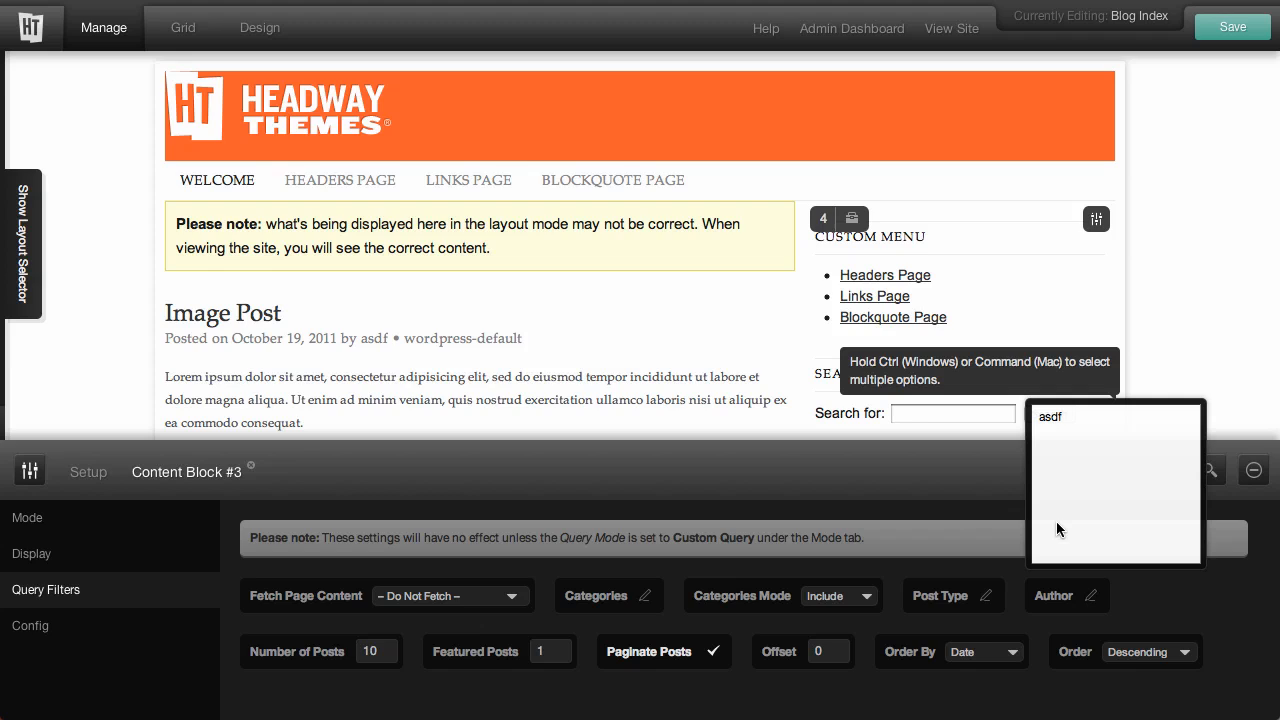
pyautogui.click(1093, 603)
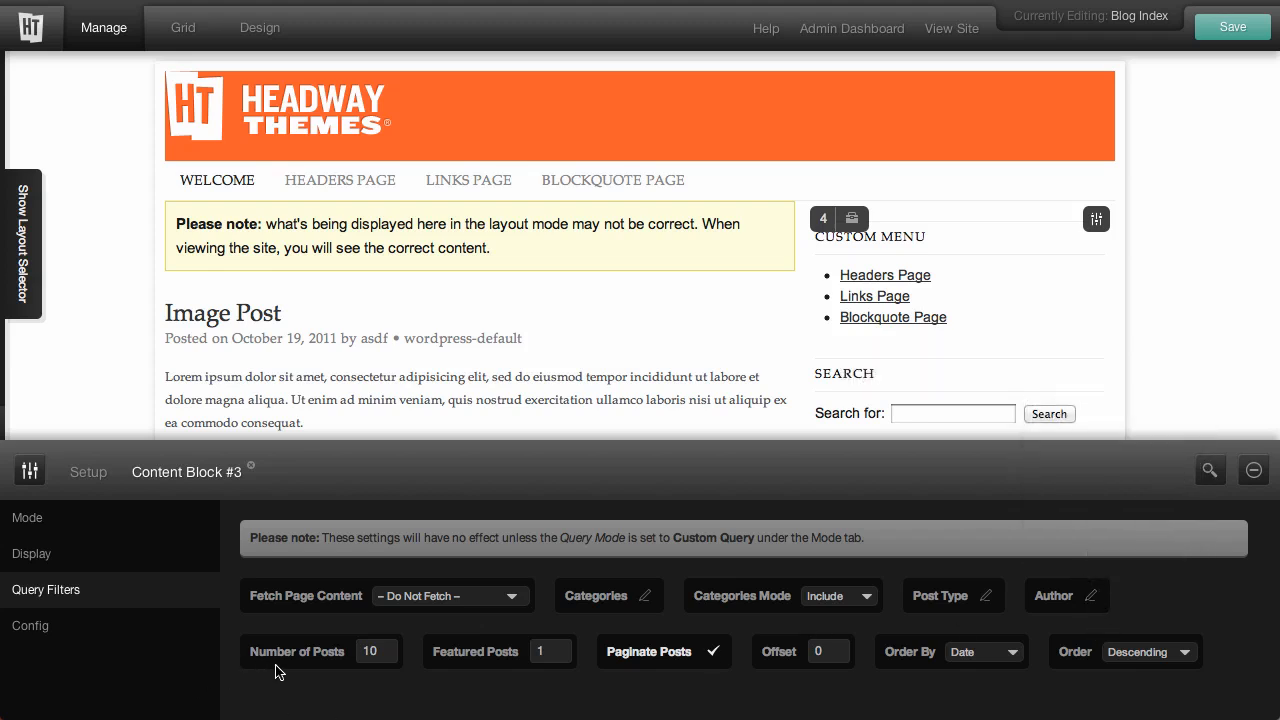
# Step: Set Number of Posts to 5 and Featured Posts to 2, keeping Paginate Posts enabled
pyautogui.doubleClick(370, 651)
pyautogui.write('5')
pyautogui.doubleClick(540, 651)
pyautogui.write('2')
pyautogui.click(716, 655)
pyautogui.click(706, 664)
# Step: Review the Order choices, and try Order By with ID before returning it to Date
pyautogui.click(1131, 663)
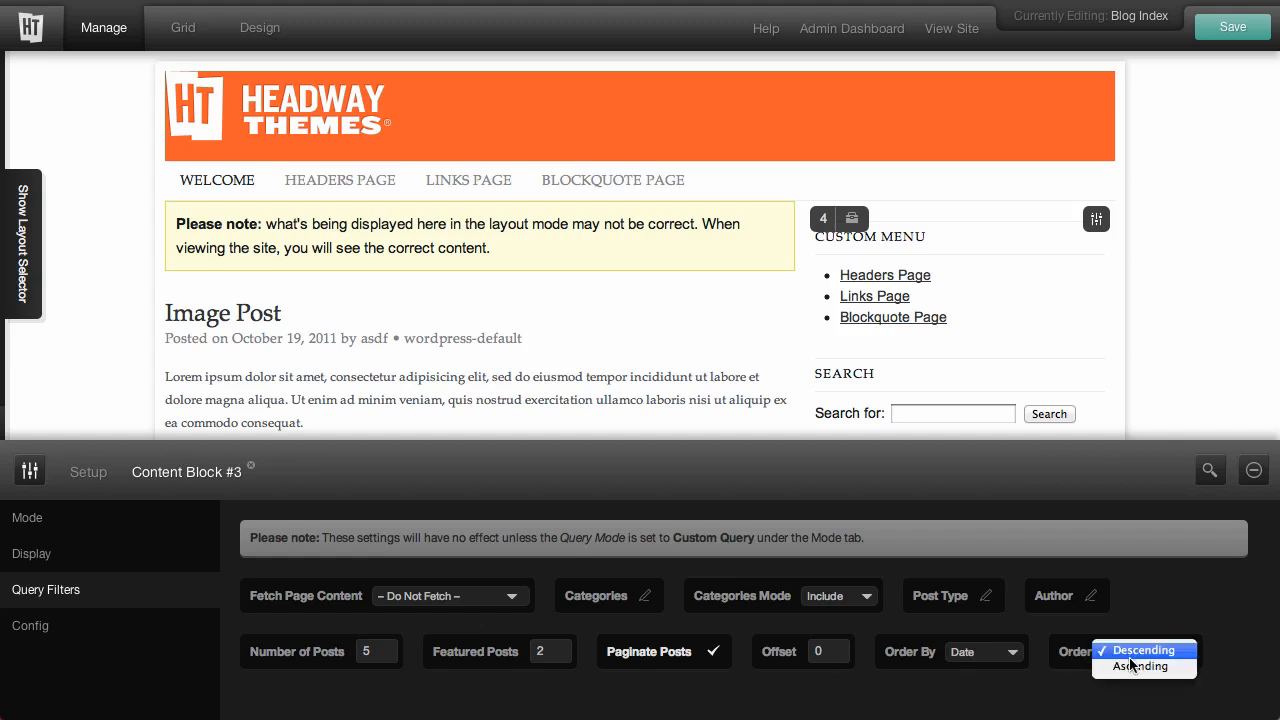
pyautogui.click(1058, 676)
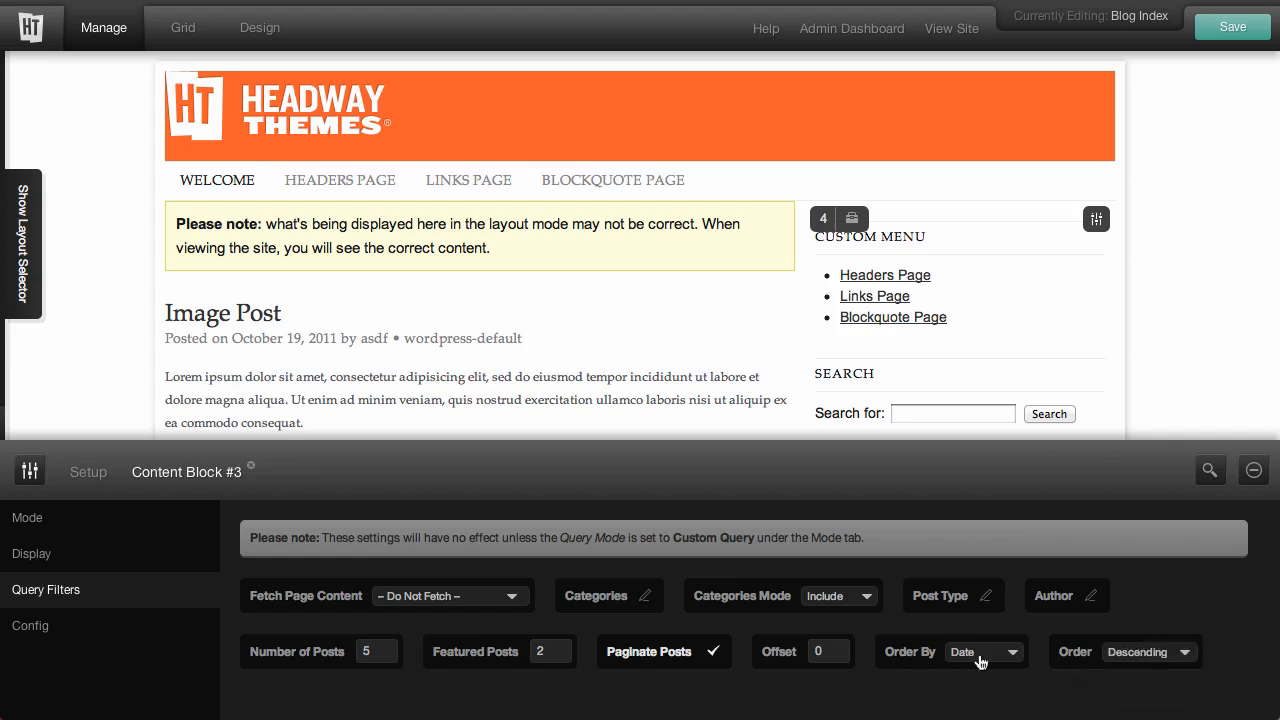
pyautogui.click(970, 660)
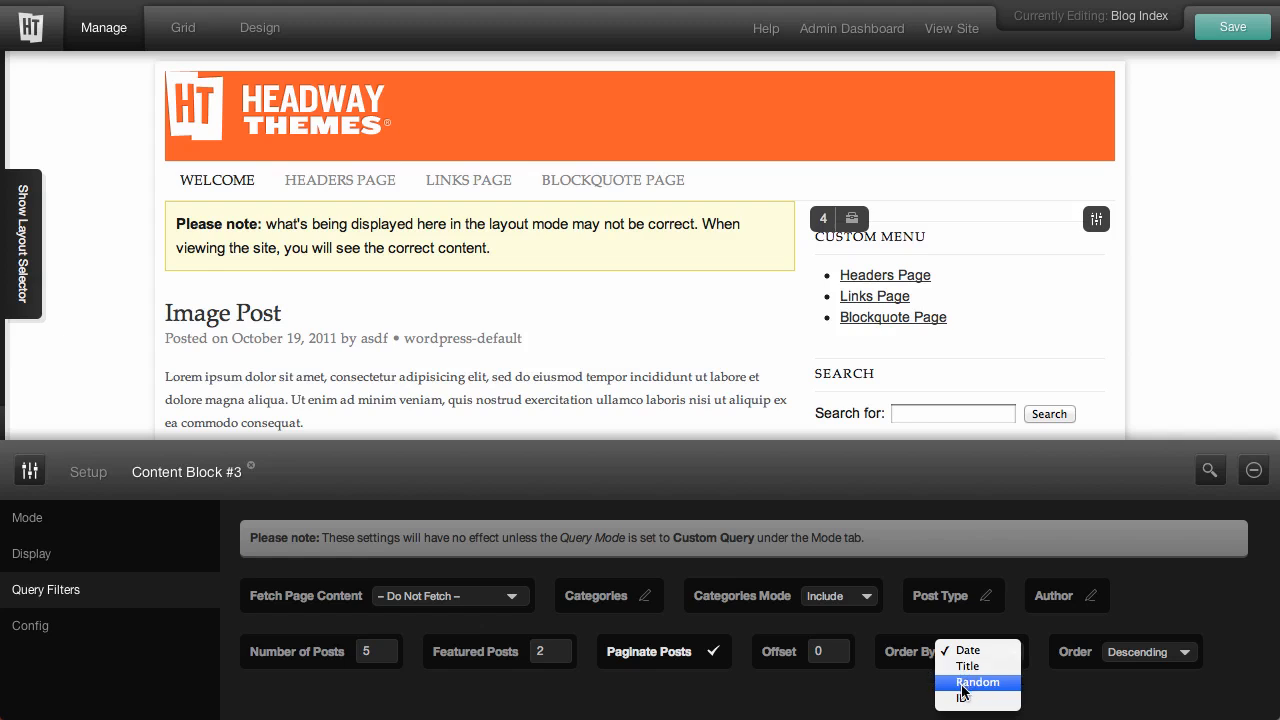
pyautogui.click(962, 698)
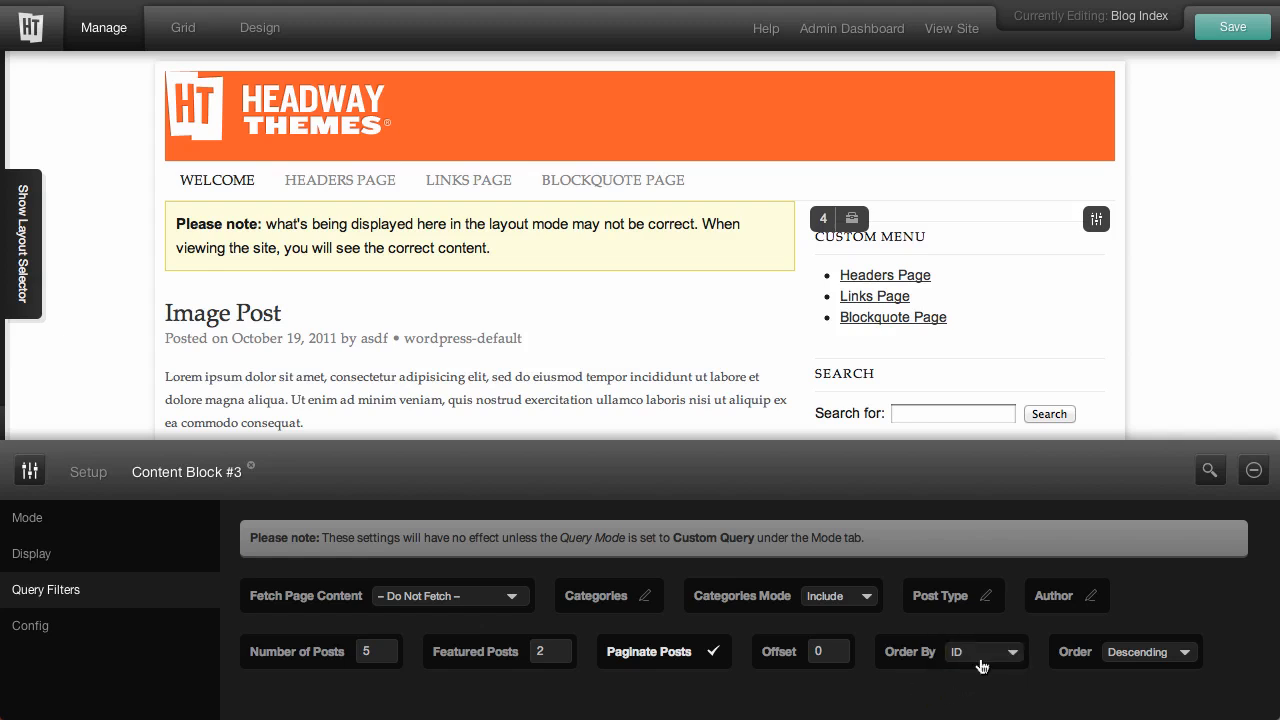
pyautogui.click(981, 666)
pyautogui.click(959, 606)
# Step: Review the block's alias, custom CSS class and mirror settings in its configuration, and save the layout changes
pyautogui.click(52, 628)
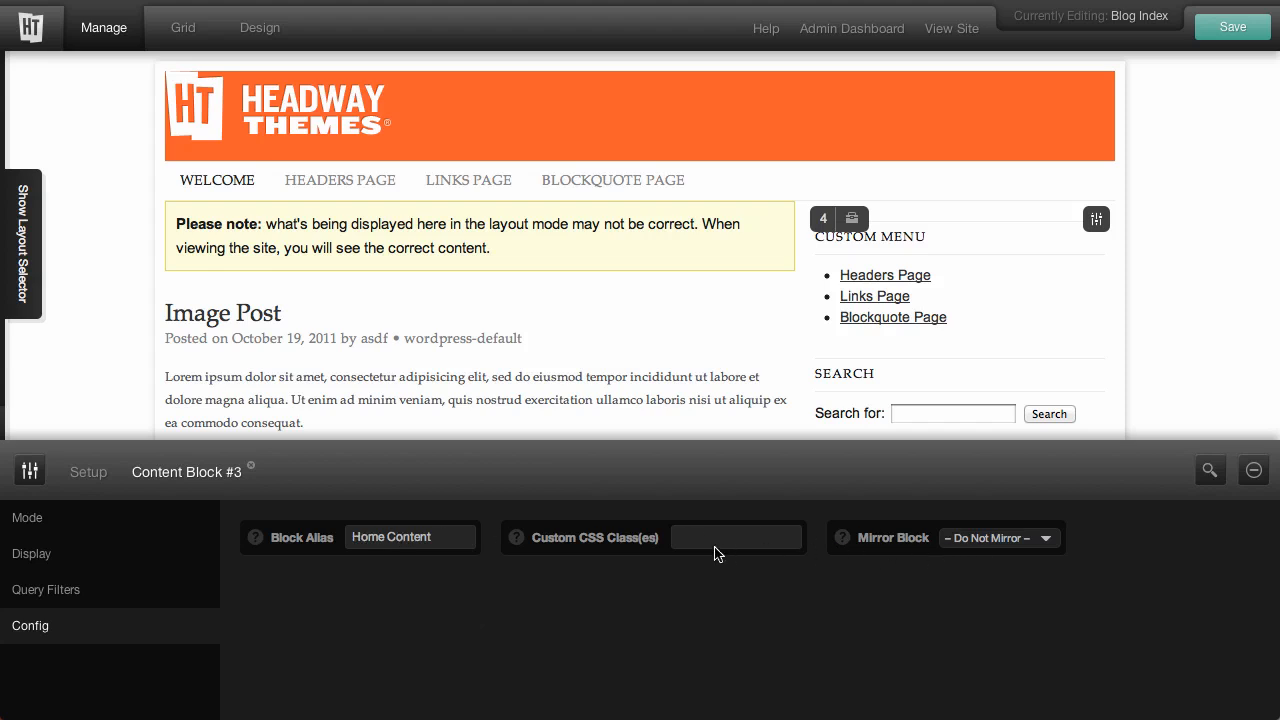
pyautogui.click(1211, 40)
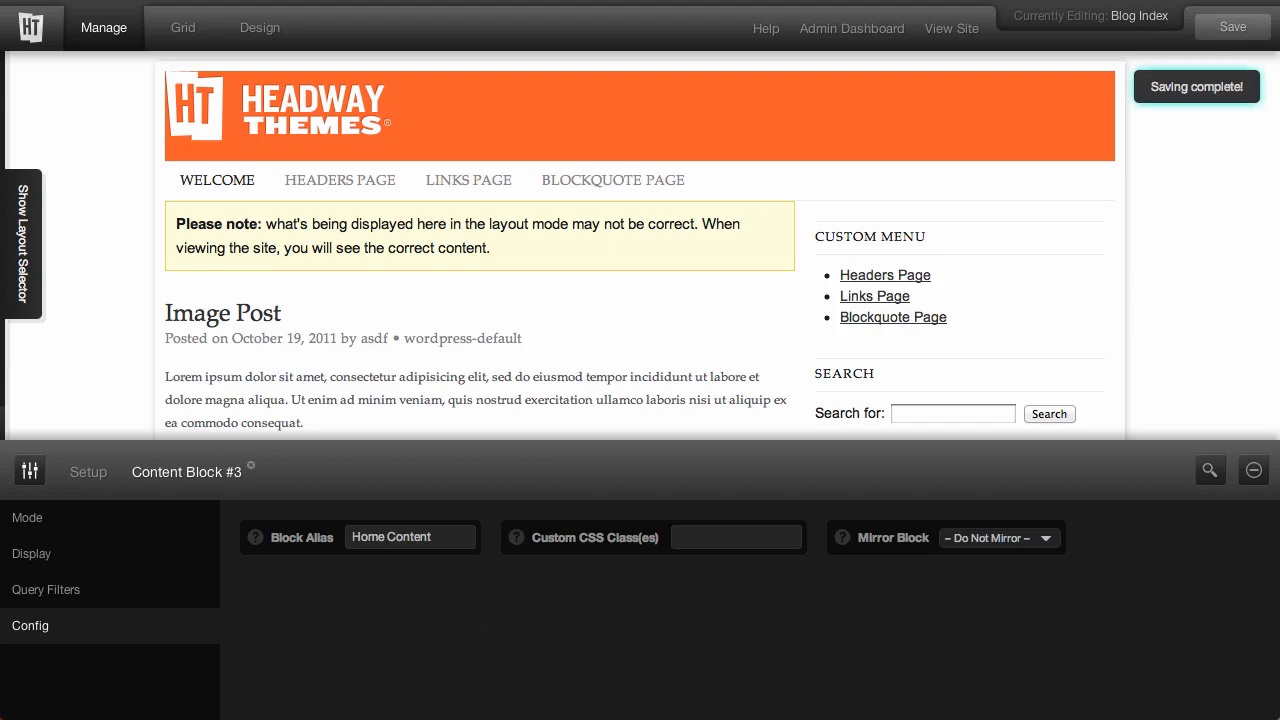